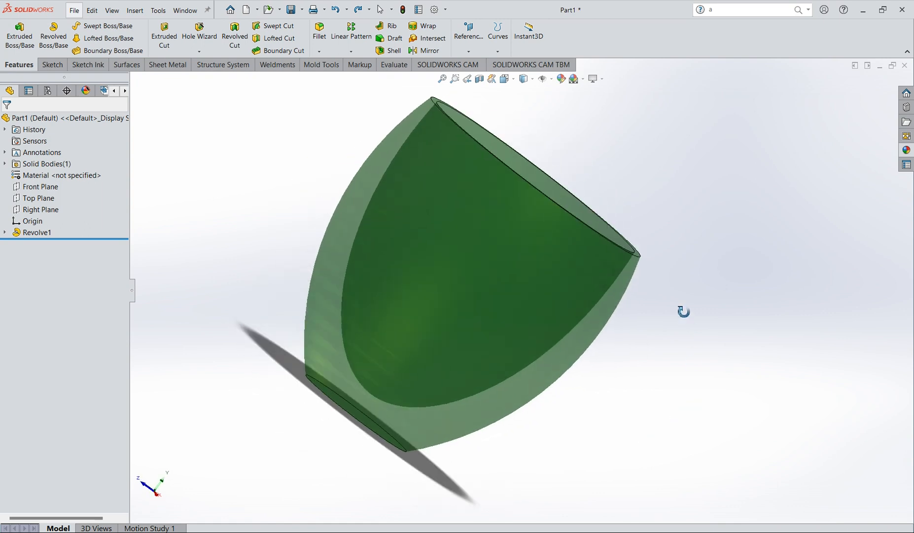
{"action": "scroll", "coordinate": [626, 325], "scroll_direction": "down", "scroll_amount": 2}
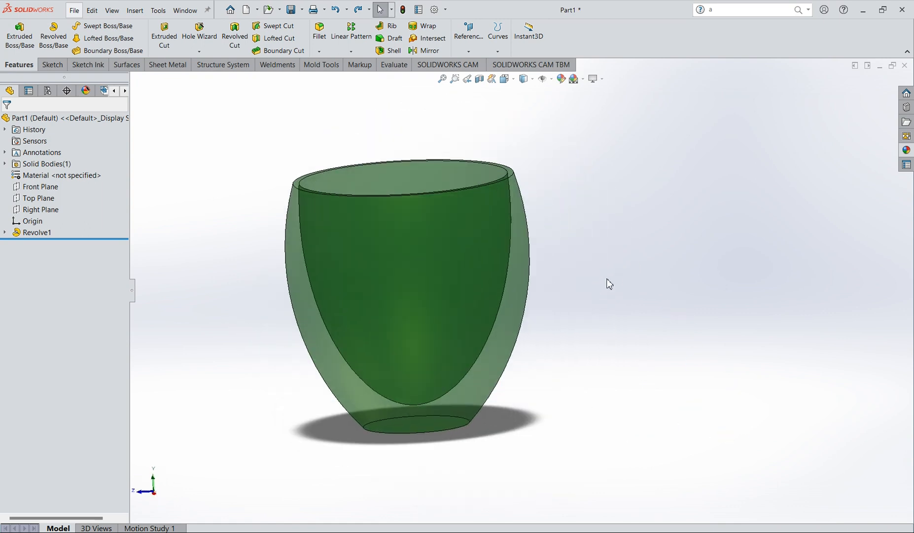
{"action": "scroll", "coordinate": [505, 255], "scroll_direction": "up", "scroll_amount": 1}
{"action": "middle_click_drag", "start_coordinate": [505, 255], "coordinate": [450, 260]}
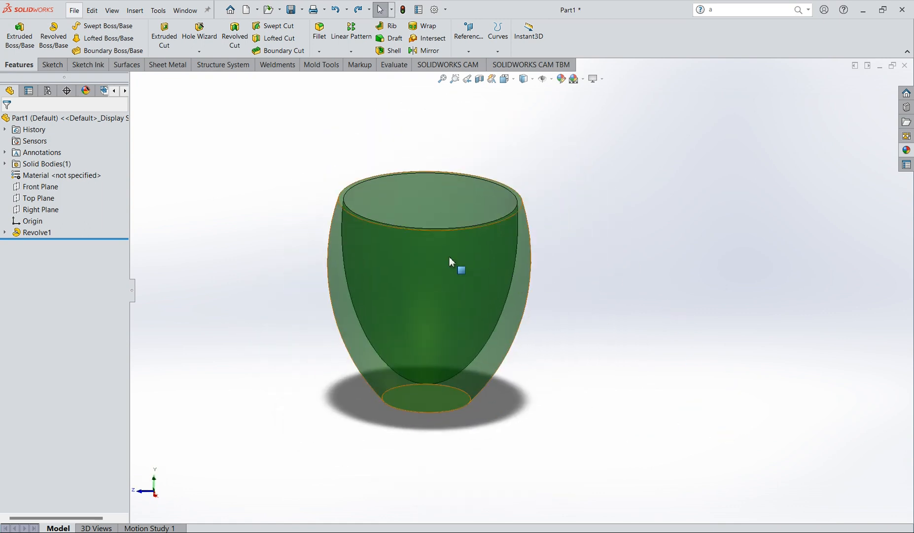
- Create a new part document and start a sketch on the Front Plane
{"action": "left_click", "coordinate": [74, 11]}
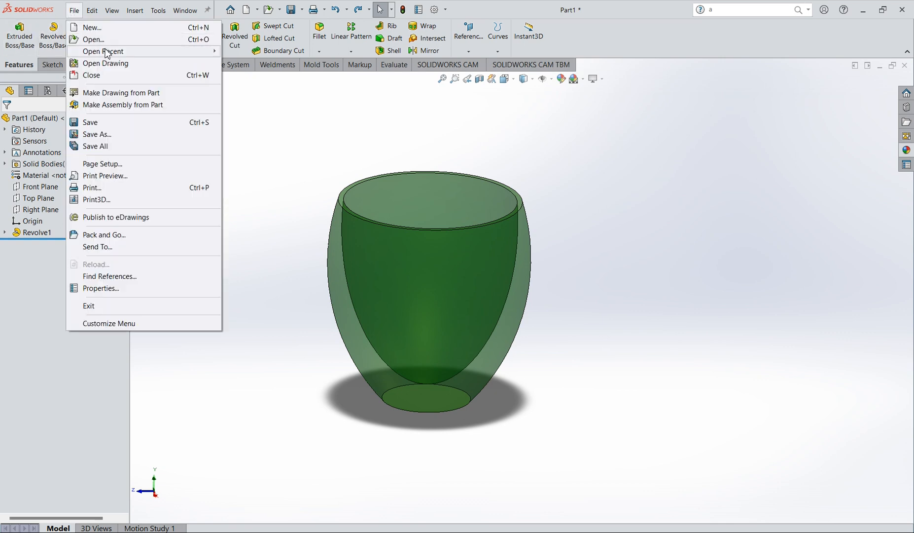
{"action": "left_click", "coordinate": [97, 28]}
{"action": "double_click", "coordinate": [196, 191]}
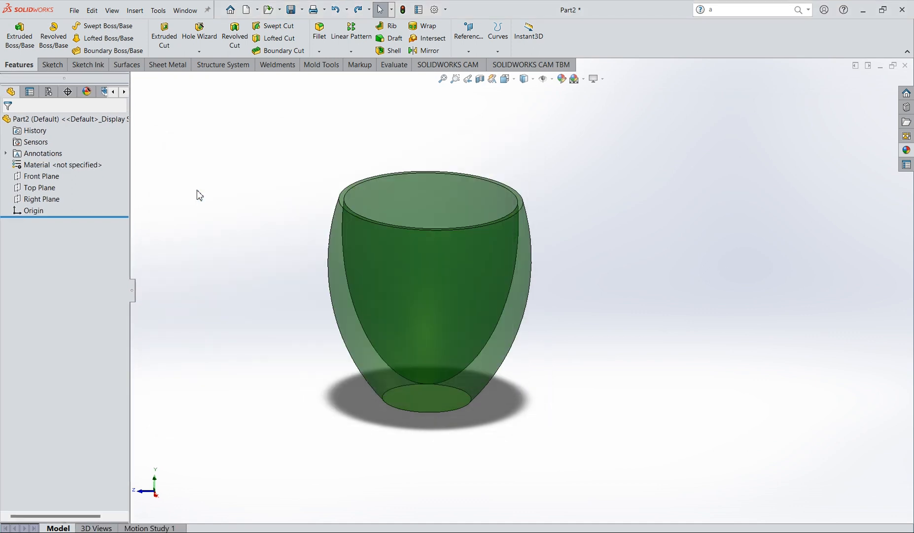
{"action": "left_click", "coordinate": [53, 178]}
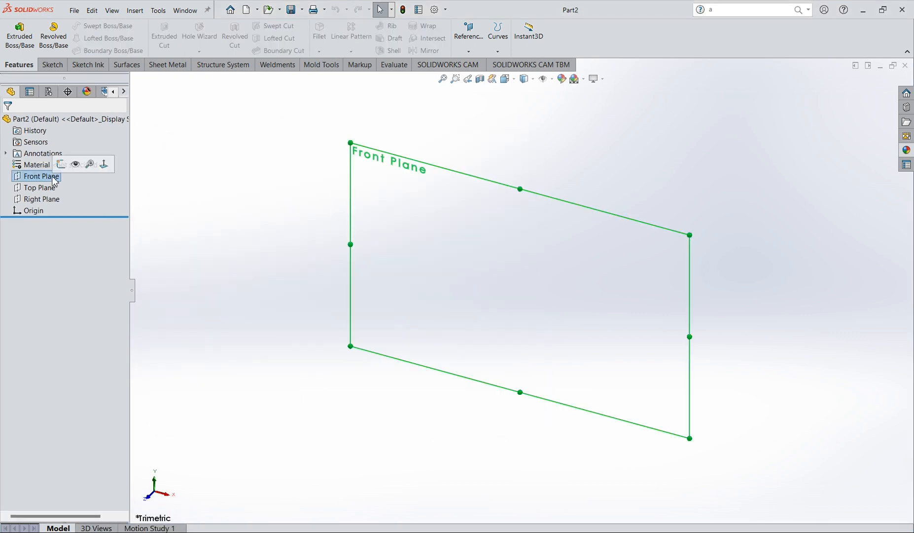
{"action": "left_click", "coordinate": [61, 165]}
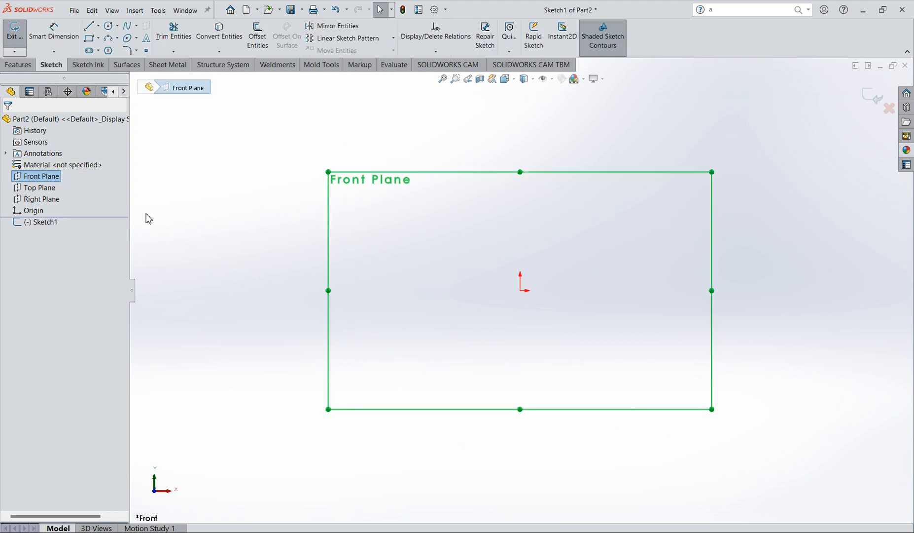
- Draw a vertical centerline about 67 mm long upward from the origin
{"action": "left_click", "coordinate": [99, 26]}
{"action": "left_click", "coordinate": [109, 49]}
{"action": "left_click", "coordinate": [521, 290]}
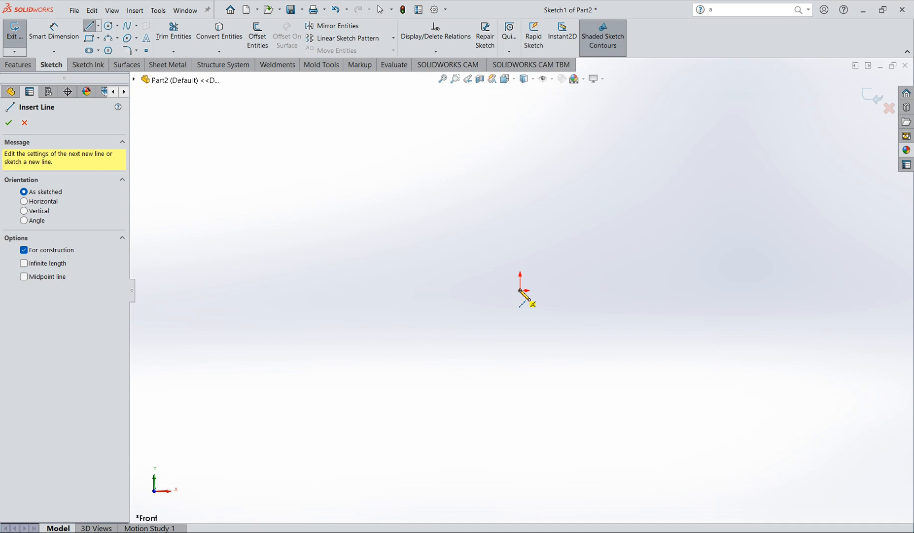
{"action": "left_click", "coordinate": [520, 147]}
{"action": "key", "text": "Escape"}
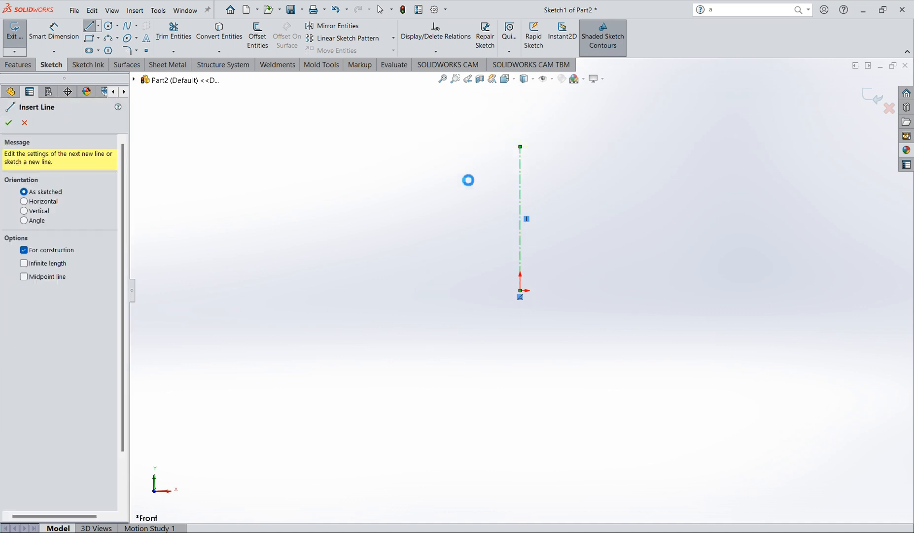
- Dimension the vertical centerline's length to 61 mm
{"action": "left_click", "coordinate": [520, 215]}
{"action": "left_click", "coordinate": [461, 219]}
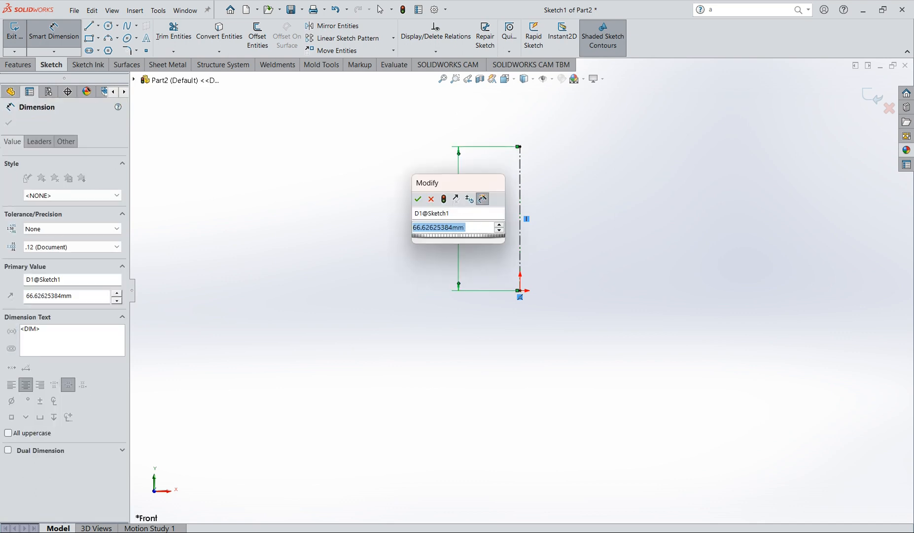
{"action": "type", "text": "61"}
{"action": "key", "text": "Return"}
{"action": "key", "text": "Escape"}
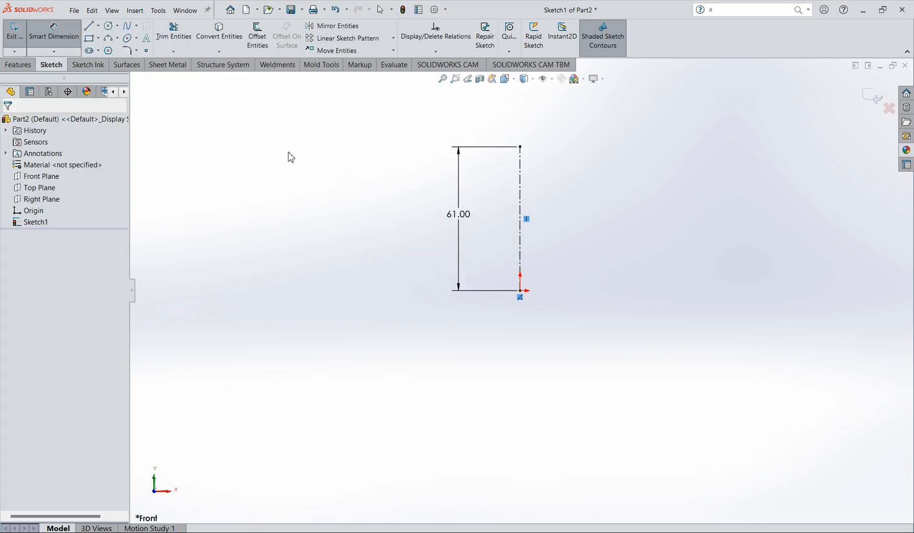
- Draw a horizontal line about 25 mm long rightward from the origin and a short vertical line upward from the origin along the centerline
{"action": "left_click", "coordinate": [91, 27]}
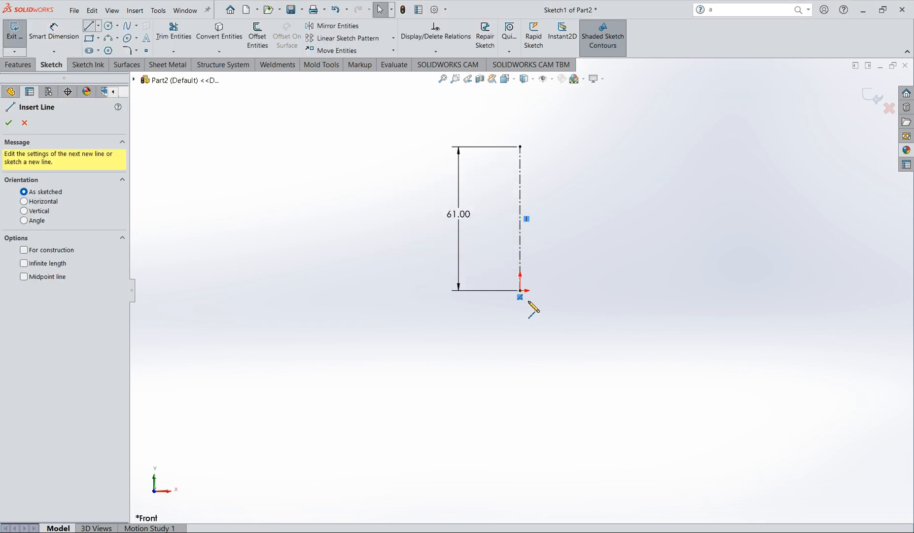
{"action": "left_click", "coordinate": [520, 291]}
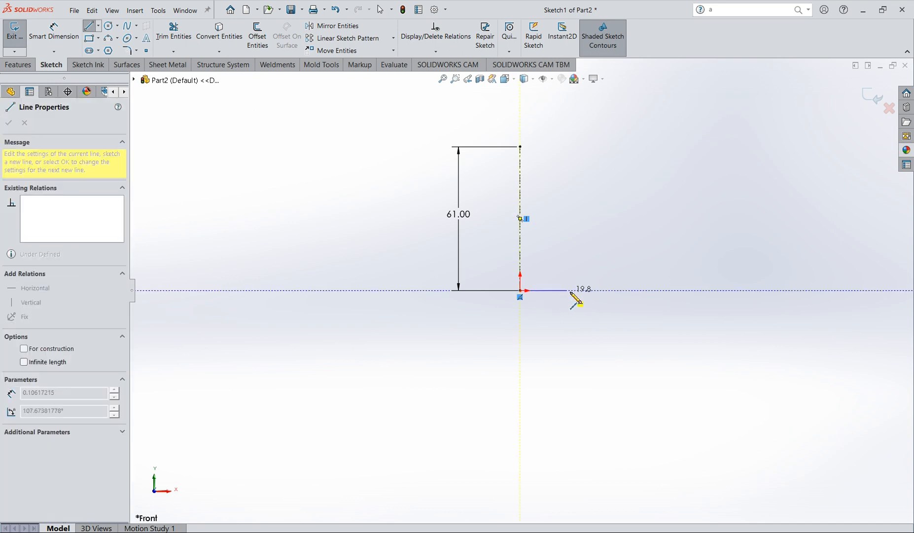
{"action": "left_click", "coordinate": [580, 291]}
{"action": "key", "text": "Escape"}
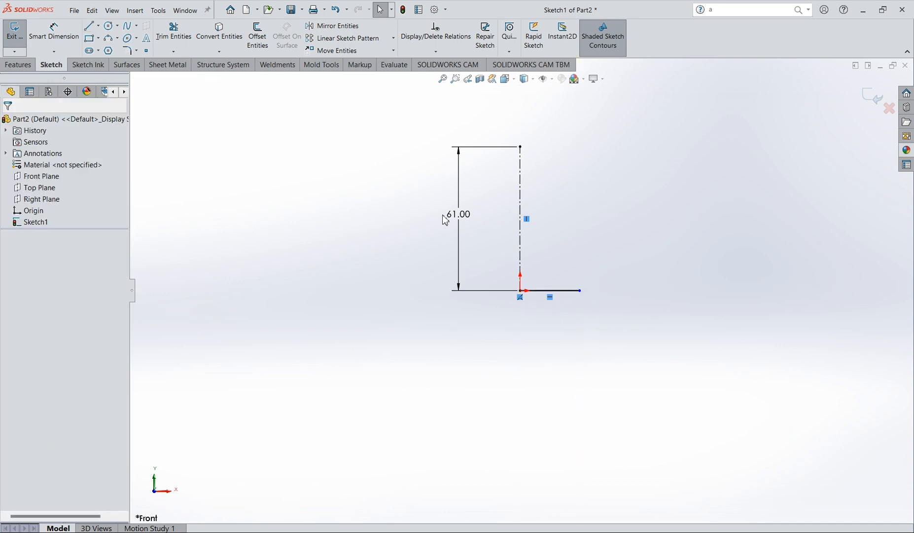
{"action": "left_click", "coordinate": [91, 27]}
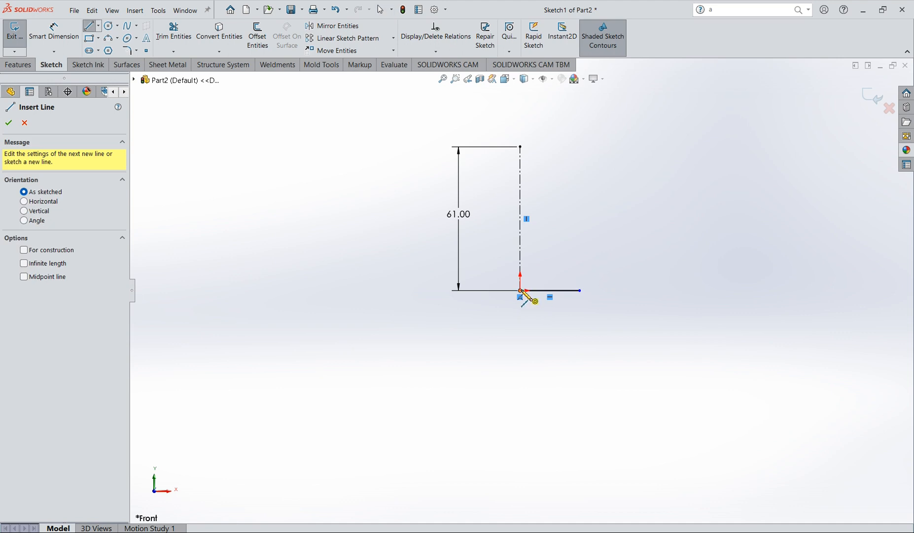
{"action": "left_click", "coordinate": [520, 290]}
{"action": "left_click", "coordinate": [521, 259]}
{"action": "key", "text": "Escape"}
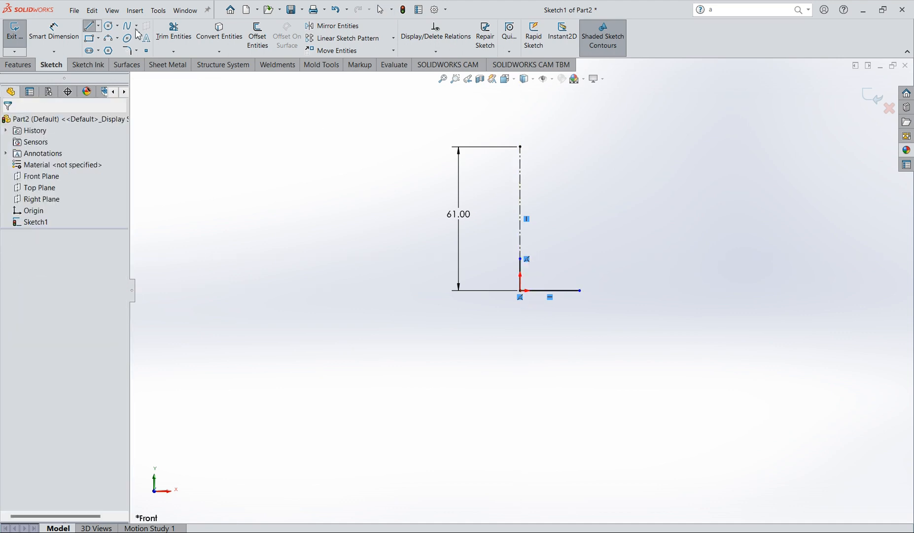
- Dimension the horizontal base line's length to 13 mm
{"action": "left_click", "coordinate": [54, 32]}
{"action": "left_click", "coordinate": [544, 291]}
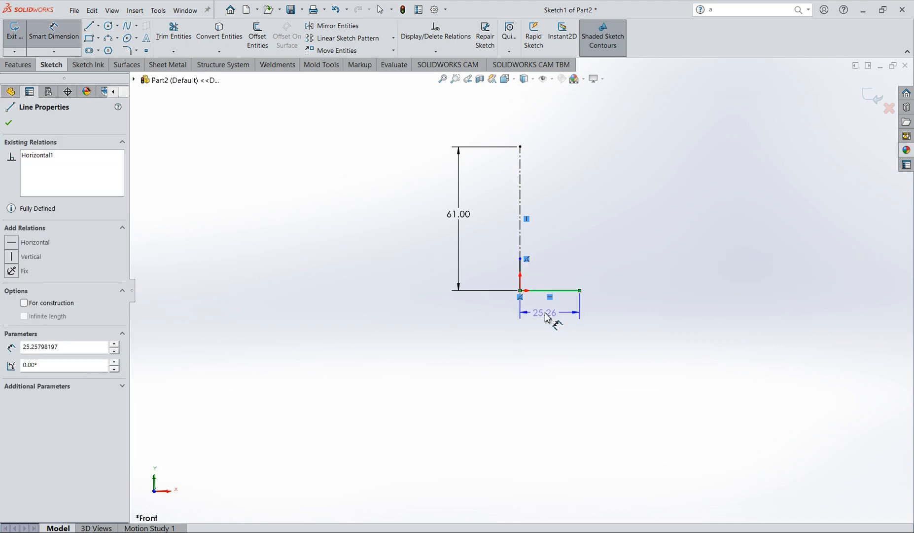
{"action": "left_click", "coordinate": [547, 319]}
{"action": "type", "text": "13"}
{"action": "key", "text": "Return"}
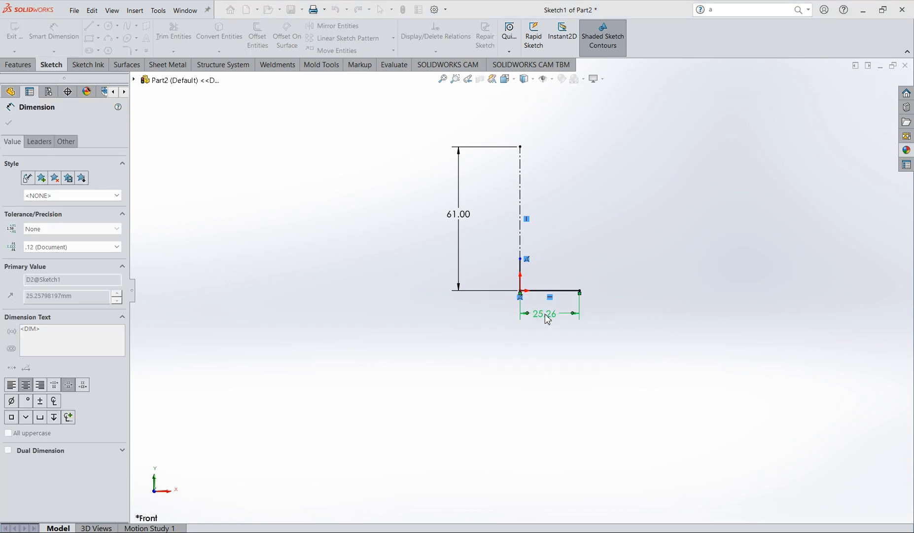
- Dimension the short vertical line above the origin to 5 mm
{"action": "left_click", "coordinate": [518, 274]}
{"action": "left_click", "coordinate": [499, 276]}
{"action": "type", "text": "5"}
{"action": "key", "text": "Return"}
{"action": "scroll", "coordinate": [553, 157], "scroll_direction": "down", "scroll_amount": 3}
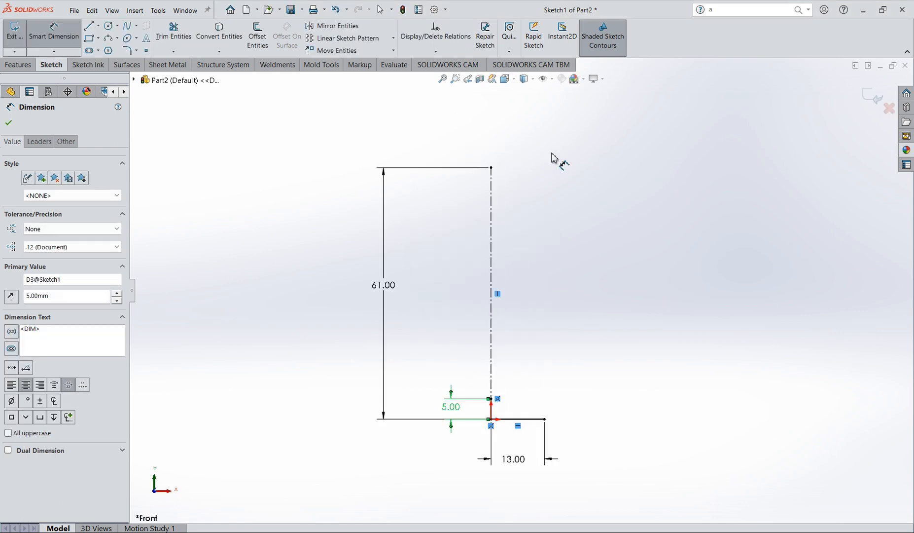
{"action": "key", "text": "Escape"}
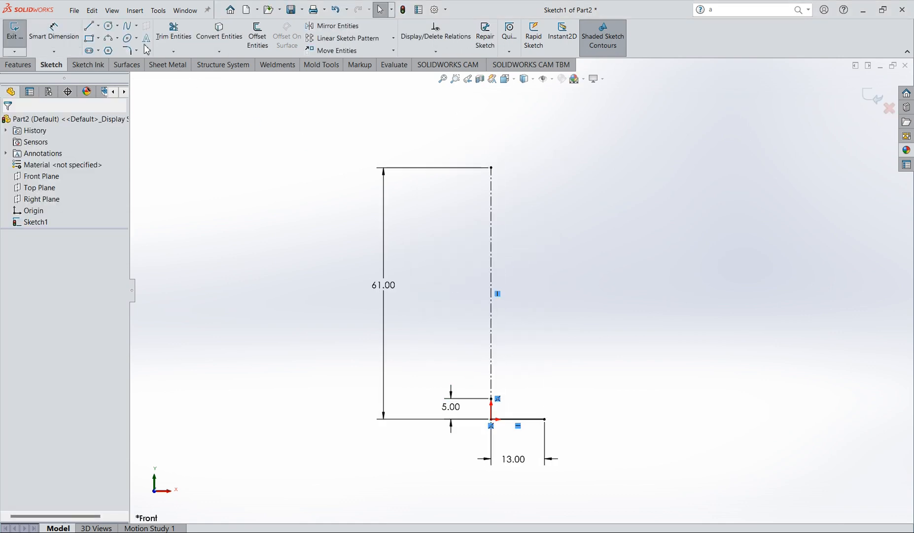
- Draw a horizontal centerline about 26 mm long rightward from the upper end of the vertical centerline
{"action": "left_click", "coordinate": [99, 26]}
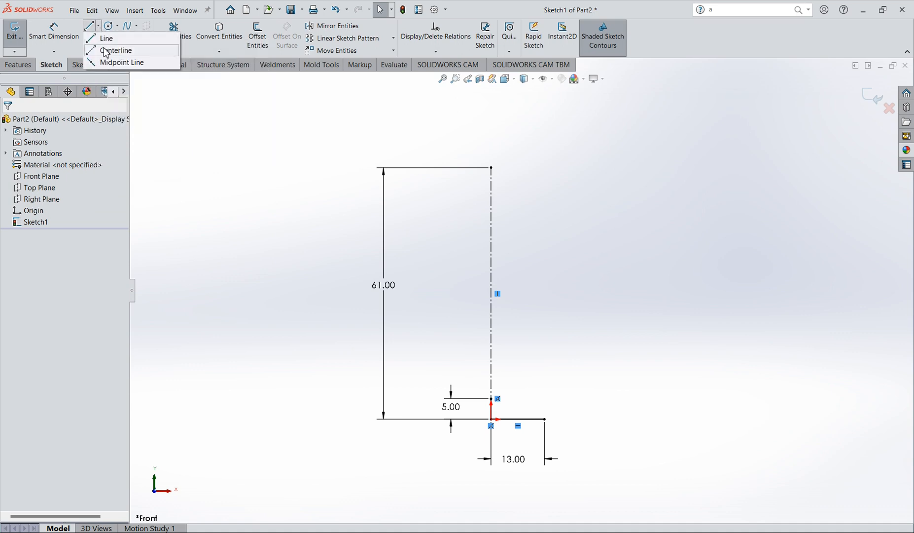
{"action": "left_click", "coordinate": [106, 51]}
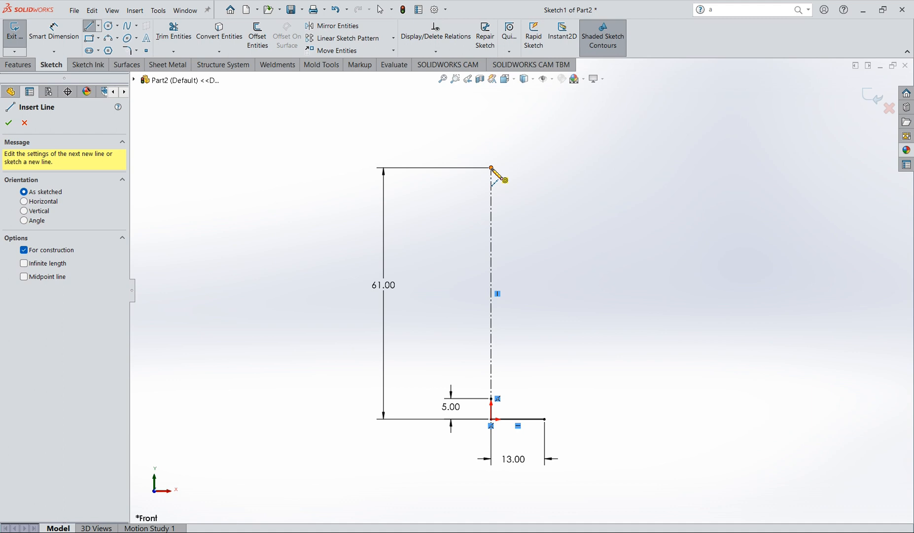
{"action": "left_click", "coordinate": [491, 167]}
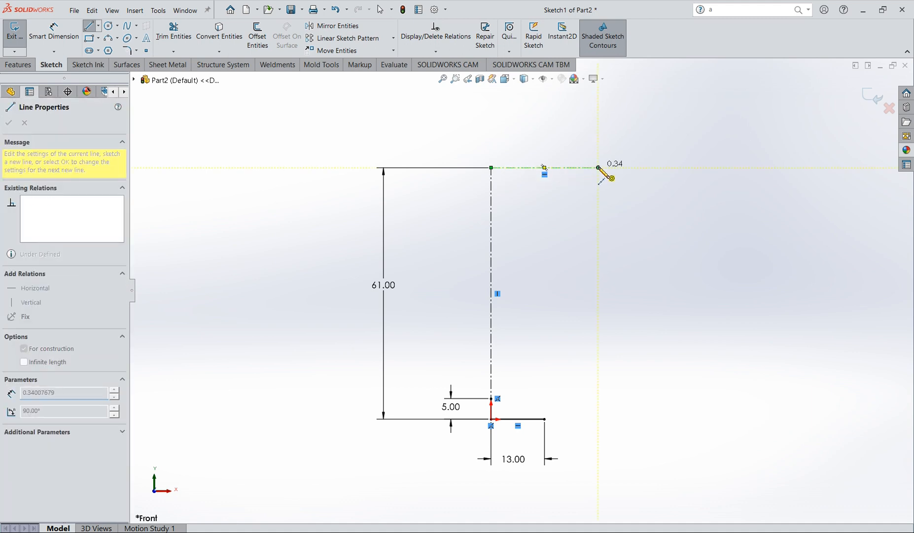
{"action": "left_click", "coordinate": [598, 168]}
{"action": "key", "text": "Escape"}
- Dimension the upper horizontal centerline's length to 25.5 mm
{"action": "left_click", "coordinate": [54, 32]}
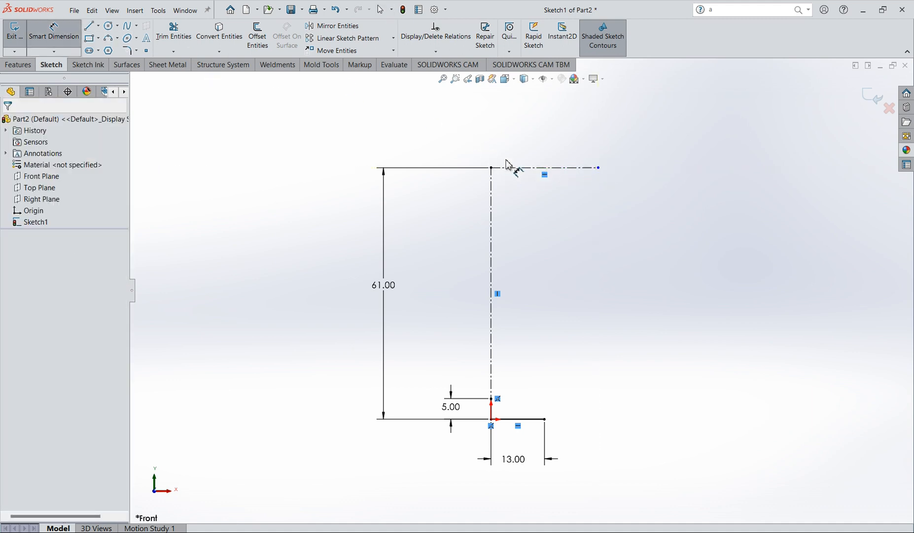
{"action": "left_click", "coordinate": [517, 172]}
{"action": "left_click", "coordinate": [523, 146]}
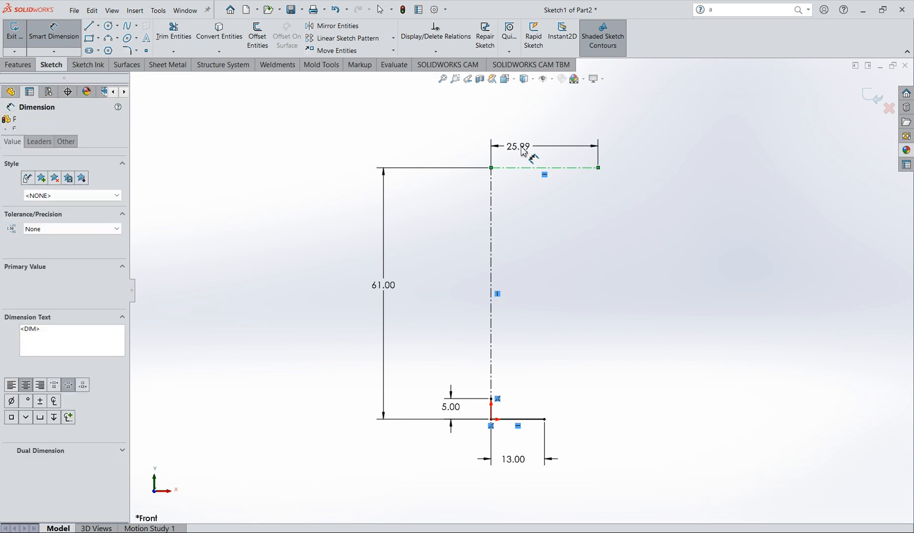
{"action": "type", "text": "15.05"}
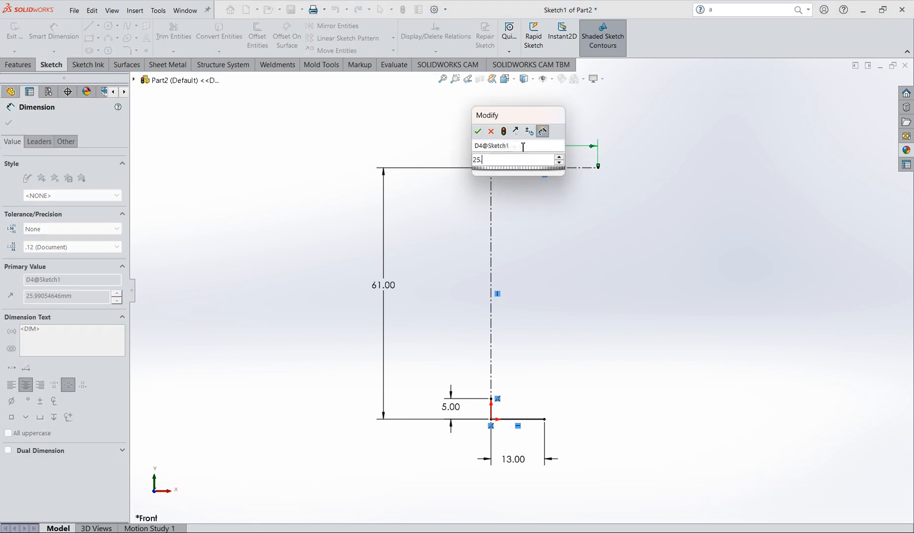
{"action": "key", "text": "Return"}
{"action": "key", "text": "Escape"}
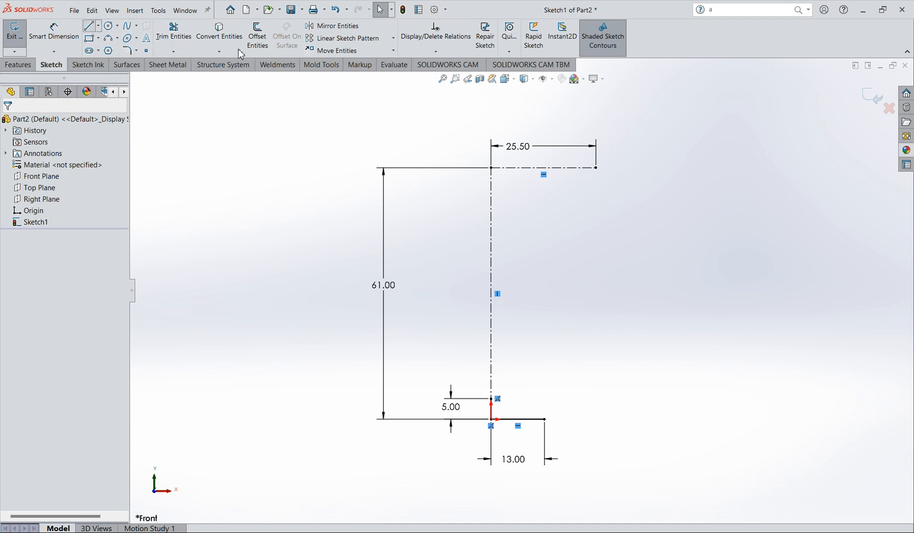
- Draw a solid horizontal line about 7 mm long outward from the right end of the upper centerline
{"action": "key", "text": "l"}
{"action": "left_click", "coordinate": [597, 168]}
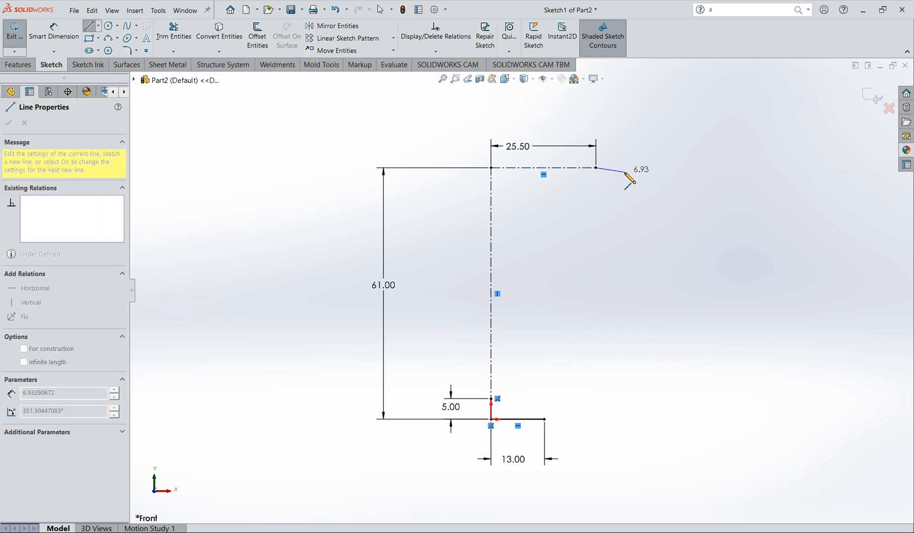
{"action": "left_click", "coordinate": [627, 168]}
{"action": "key", "text": "Escape"}
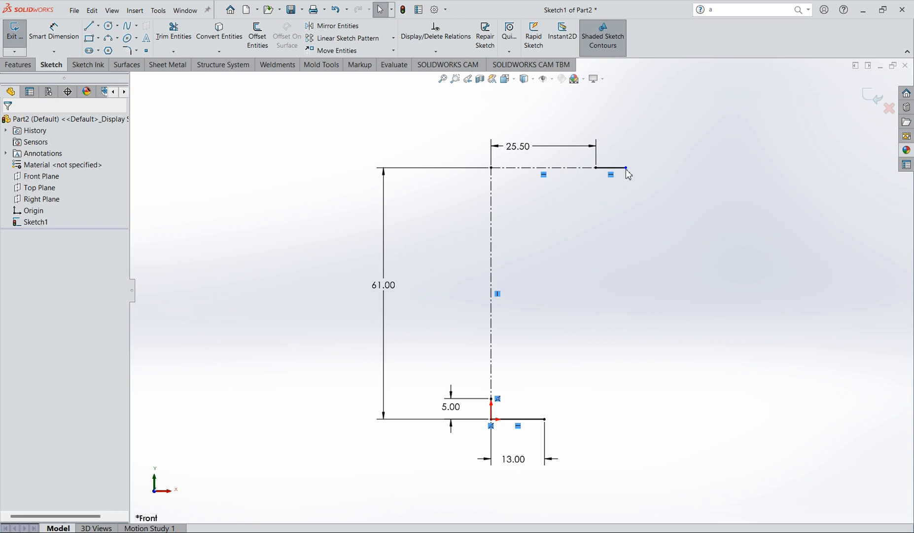
- Dimension the distance from the vertical centerline to the outer end of the upper solid line as 27 mm
{"action": "left_click", "coordinate": [54, 30]}
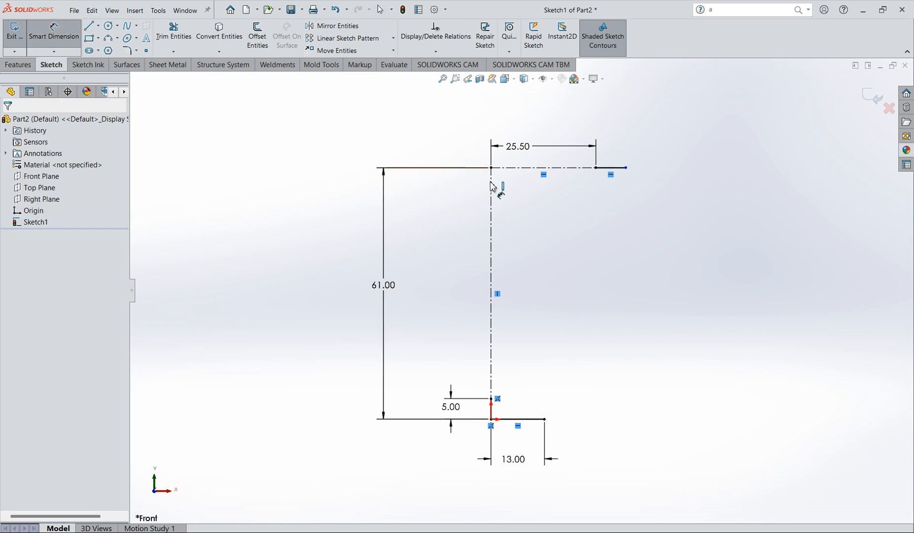
{"action": "left_click", "coordinate": [626, 168]}
{"action": "left_click", "coordinate": [544, 118]}
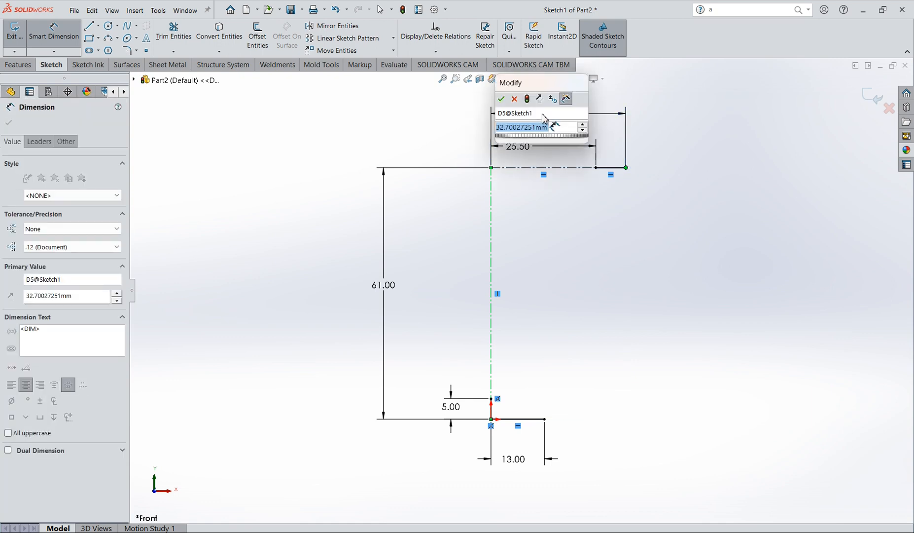
{"action": "type", "text": "27"}
{"action": "key", "text": "Return"}
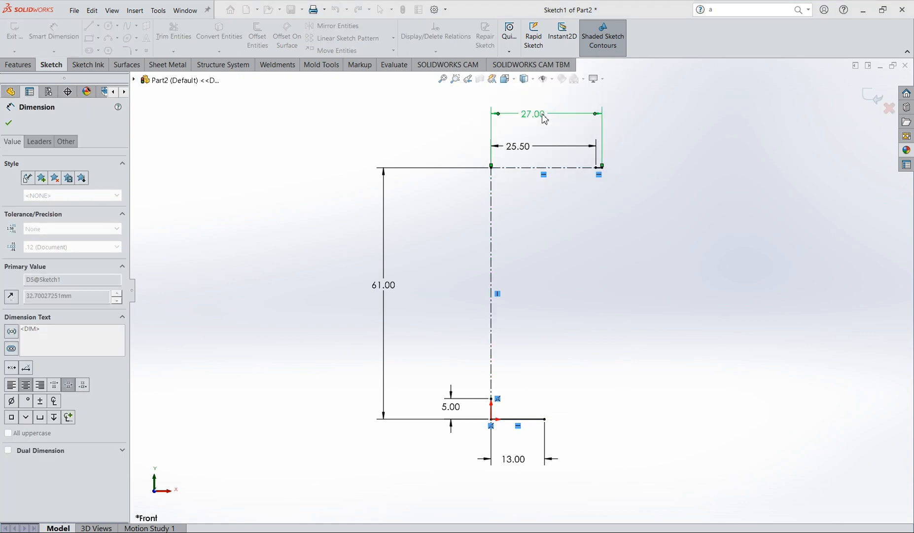
{"action": "left_click", "coordinate": [8, 122]}
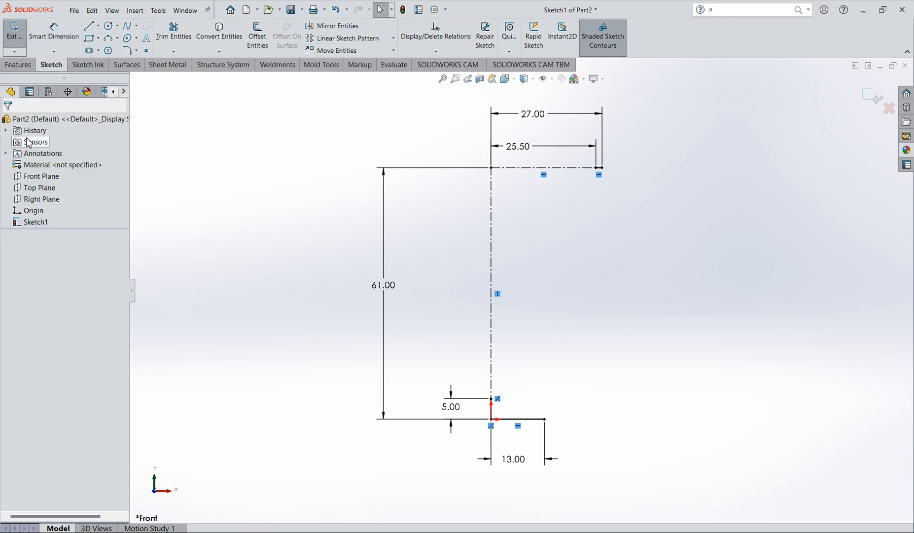
- Draw a two-point spline from the inner end of the short upper solid line down to the upper end of the 5 mm vertical line
{"action": "scroll", "coordinate": [520, 286], "scroll_direction": "up", "scroll_amount": 2}
{"action": "scroll", "coordinate": [772, 283], "scroll_direction": "up", "scroll_amount": 1}
{"action": "scroll", "coordinate": [710, 374], "scroll_direction": "down", "scroll_amount": 2}
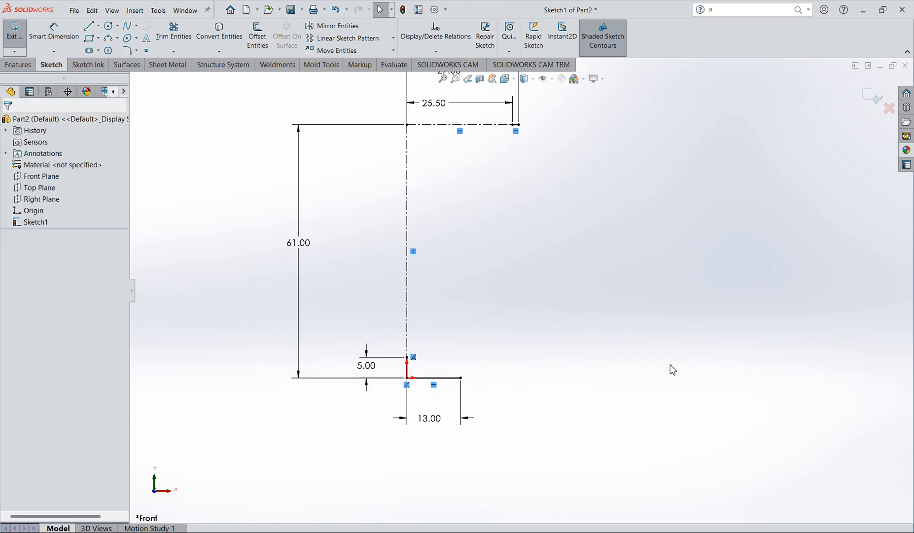
{"action": "scroll", "coordinate": [648, 328], "scroll_direction": "up", "scroll_amount": 2}
{"action": "scroll", "coordinate": [607, 275], "scroll_direction": "down", "scroll_amount": 1}
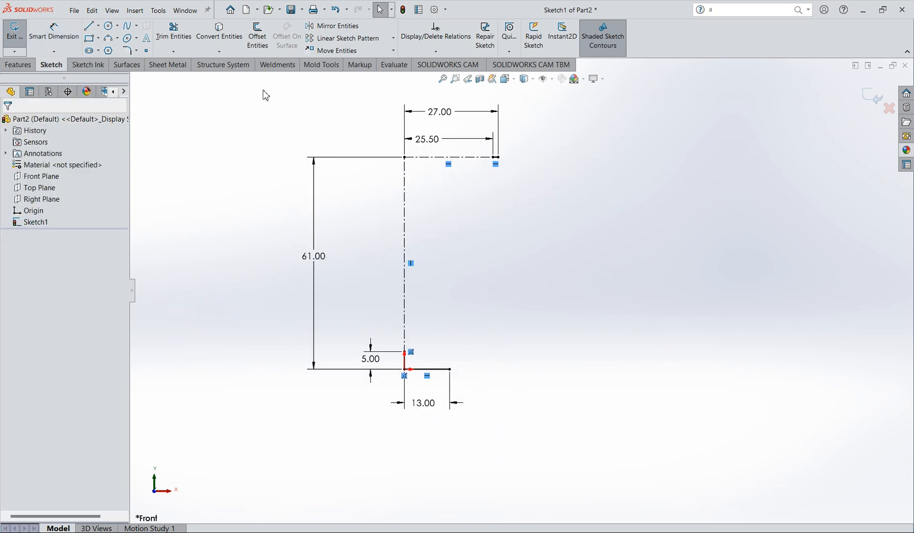
{"action": "left_click", "coordinate": [127, 29]}
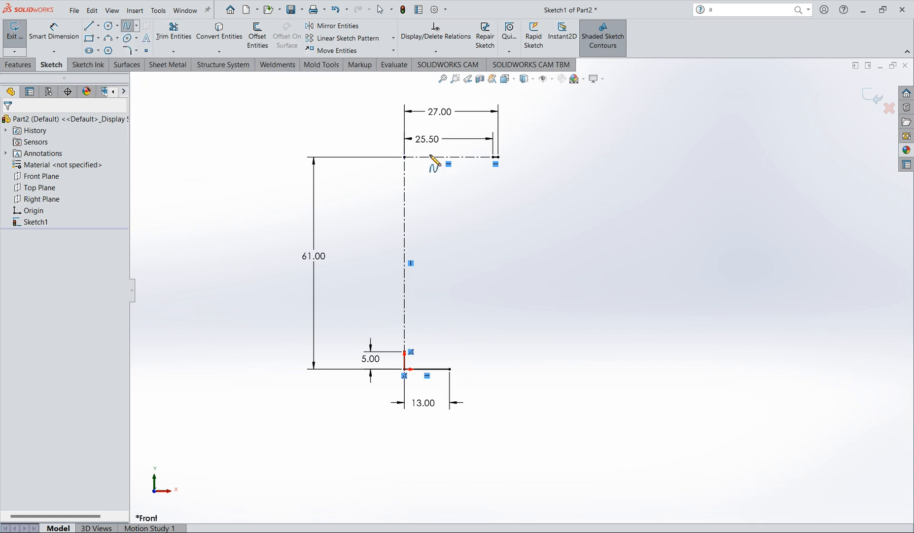
{"action": "left_click", "coordinate": [495, 157]}
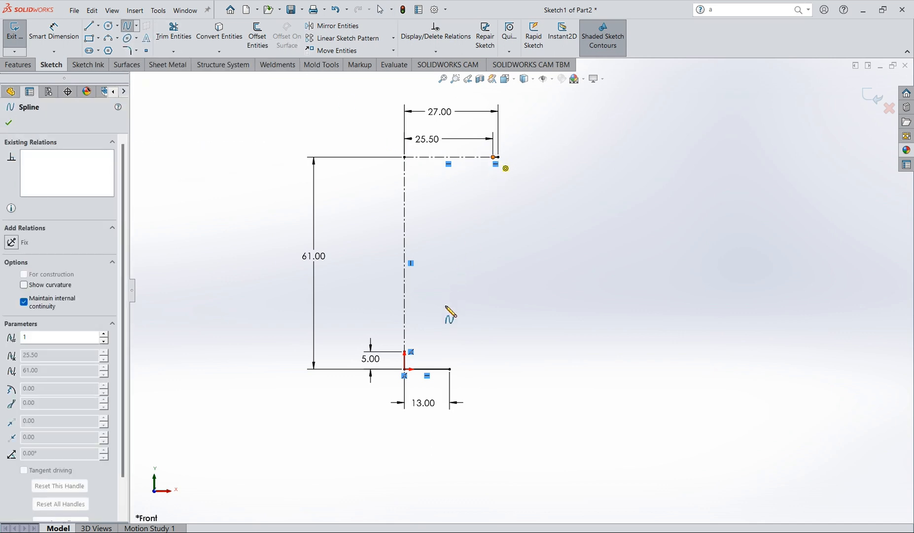
{"action": "left_click", "coordinate": [405, 361]}
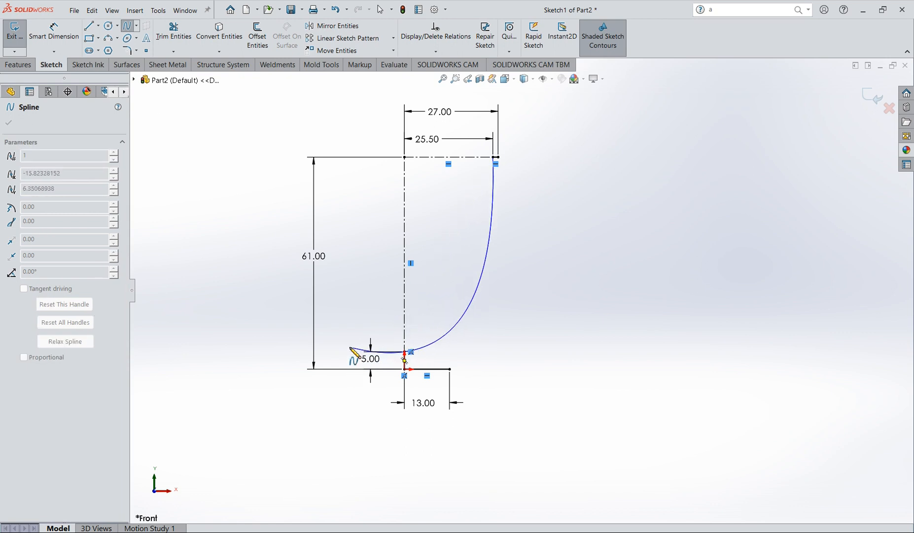
{"action": "key", "text": "Escape"}
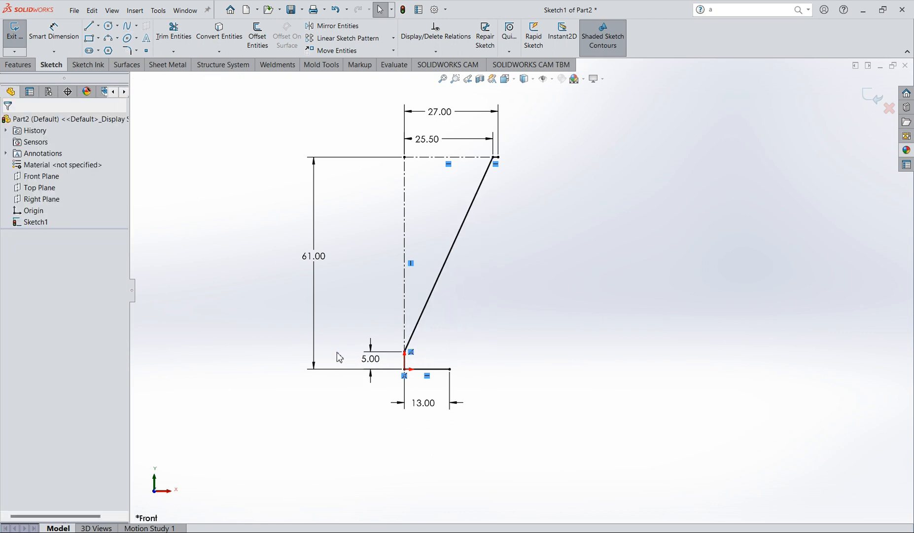
- Bow the spline outward with its upper tangency handle and dimension that handle's length to 94 mm
{"action": "left_click", "coordinate": [452, 257]}
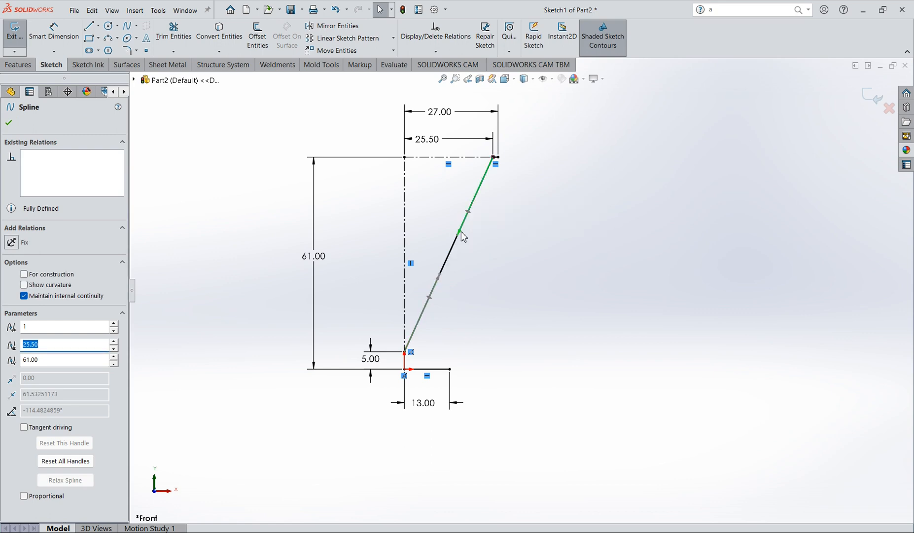
{"action": "left_click_drag", "start_coordinate": [482, 220], "coordinate": [496, 220]}
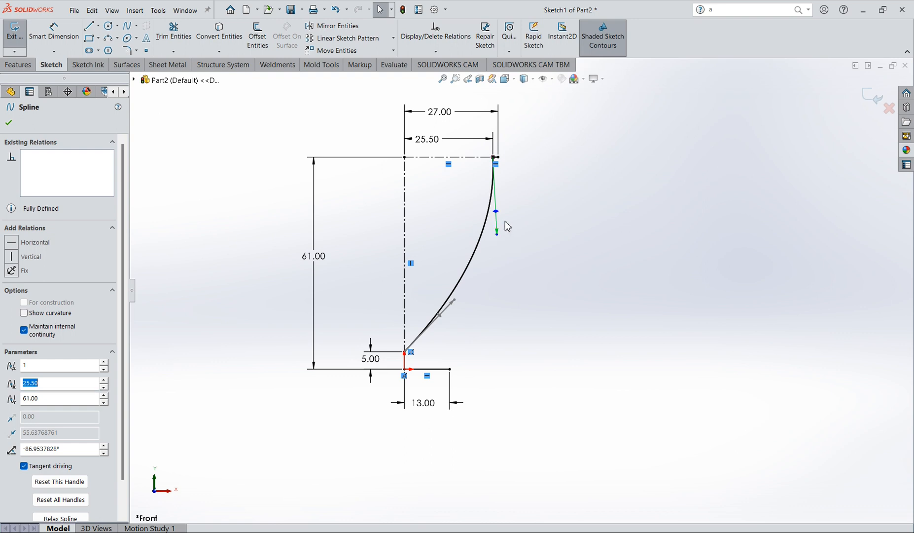
{"action": "left_click", "coordinate": [54, 30]}
{"action": "scroll", "coordinate": [496, 181], "scroll_direction": "down", "scroll_amount": 5}
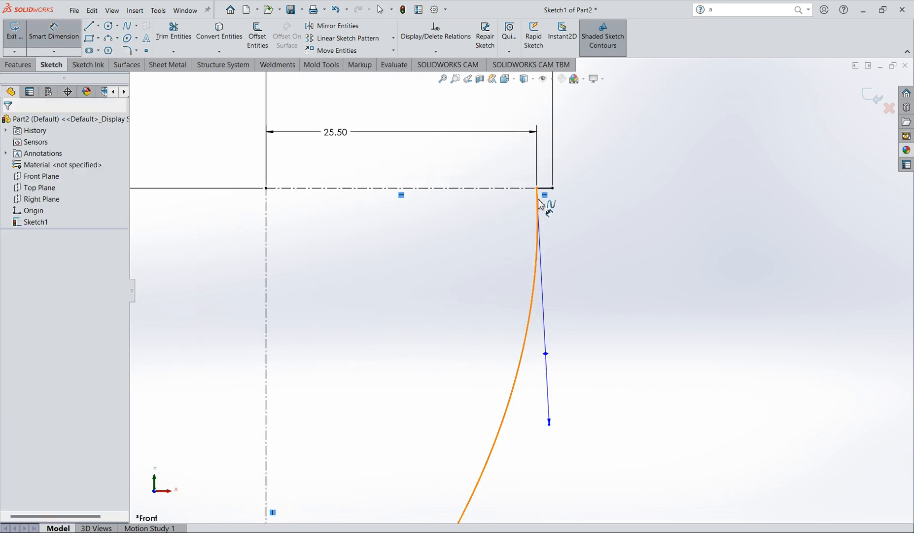
{"action": "left_click", "coordinate": [546, 356]}
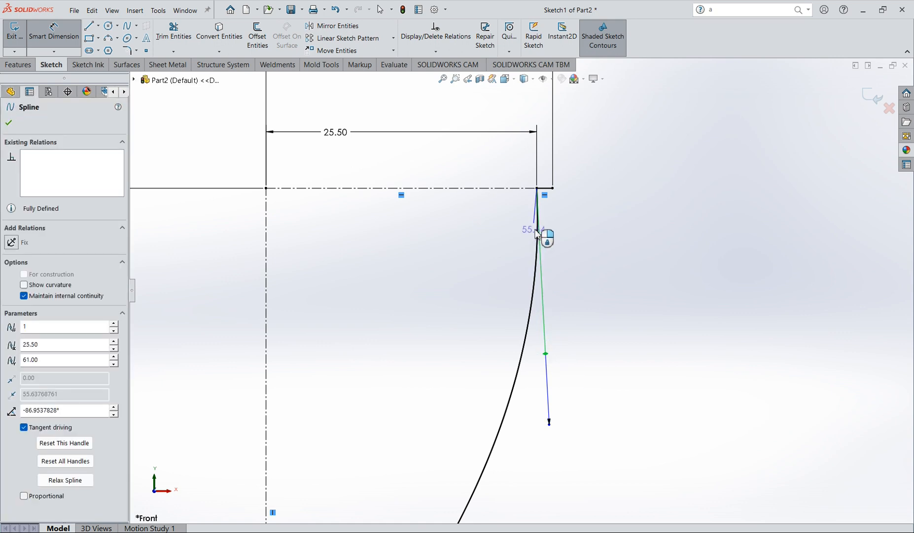
{"action": "left_click", "coordinate": [637, 335]}
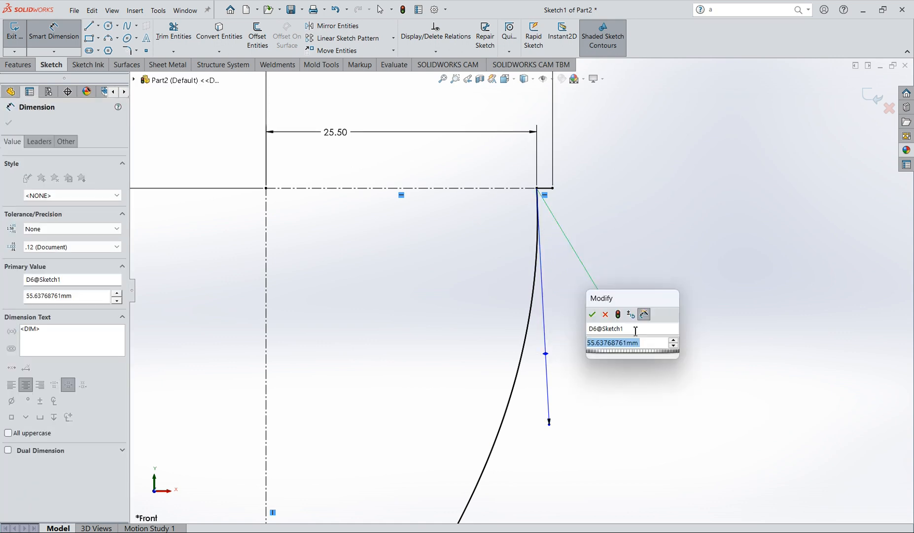
{"action": "type", "text": "94"}
{"action": "key", "text": "Return"}
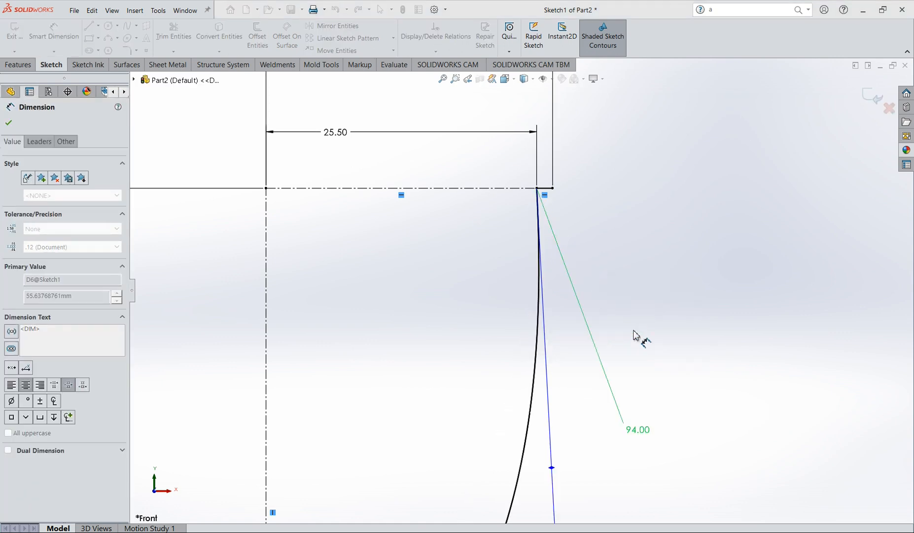
{"action": "scroll", "coordinate": [556, 335], "scroll_direction": "up", "scroll_amount": 2}
{"action": "key", "text": "Escape"}
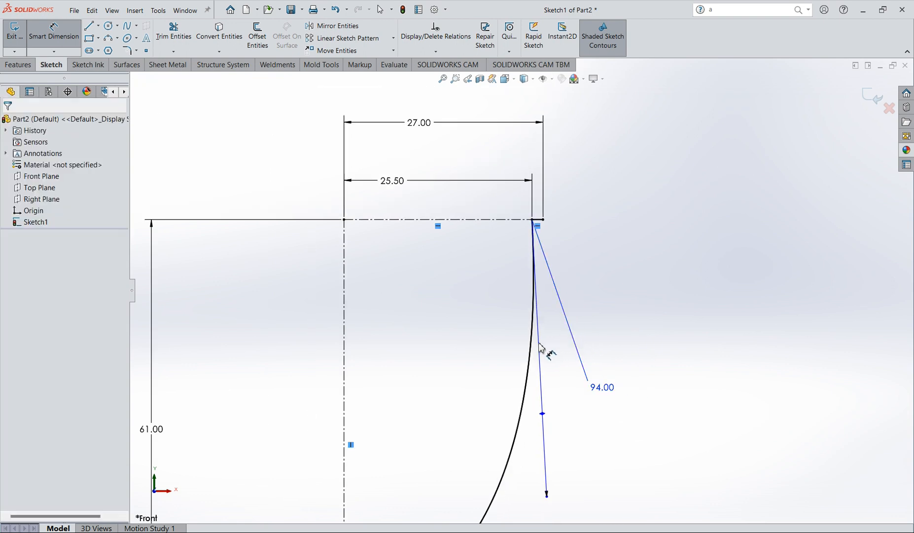
- Dimension the angle between the spline's upper handle and the short upper solid line as 85°
{"action": "left_click", "coordinate": [538, 223]}
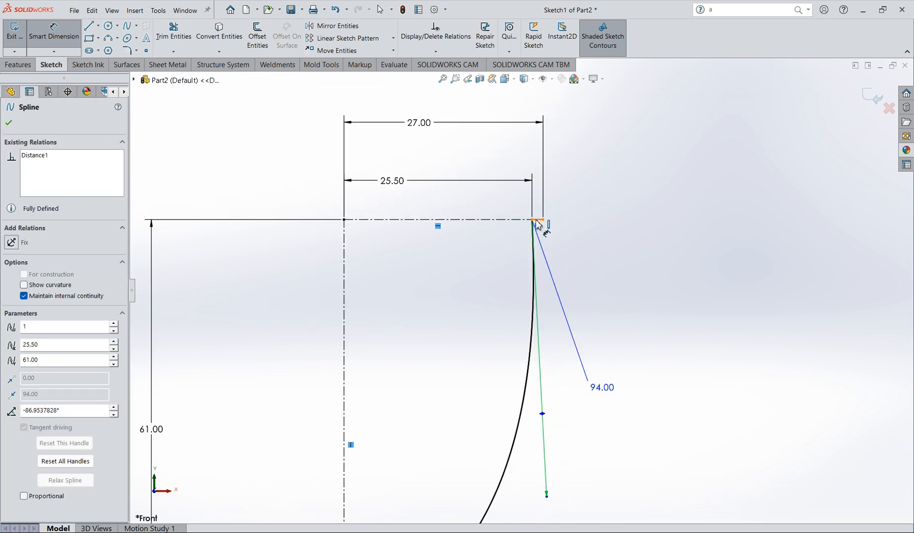
{"action": "left_click", "coordinate": [627, 305]}
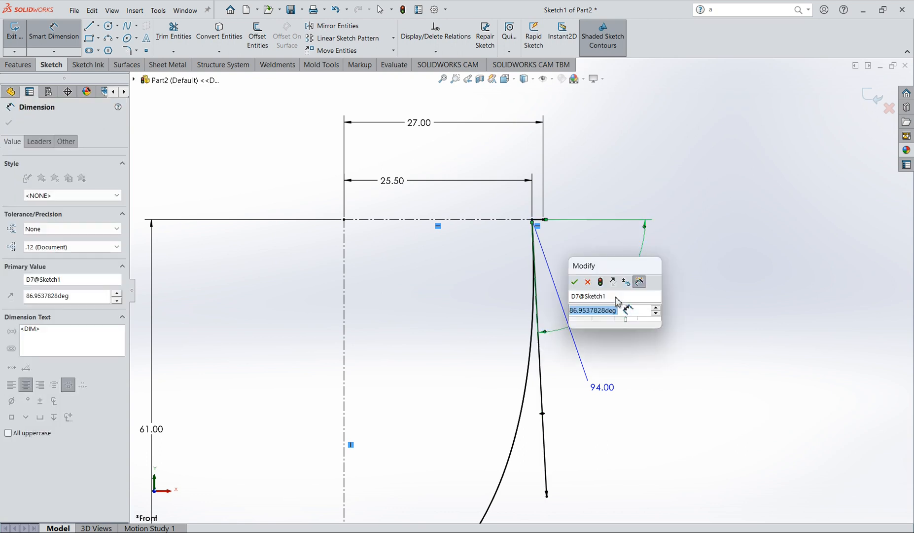
{"action": "type", "text": "85"}
{"action": "key", "text": "Return"}
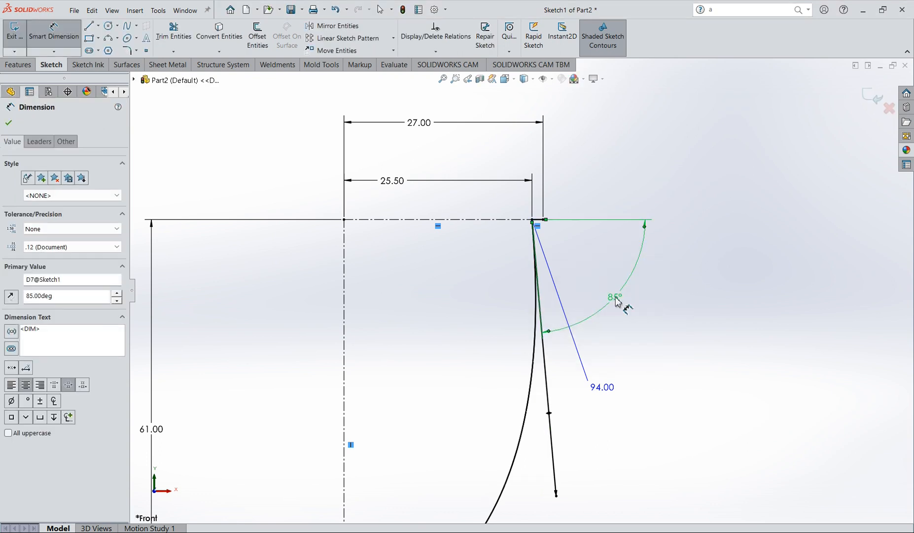
{"action": "key", "text": "Escape"}
- Pull the spline's lower tangency handle outward to nearly horizontal, rounding the curve near the cup's base
{"action": "scroll", "coordinate": [566, 396], "scroll_direction": "up", "scroll_amount": 3}
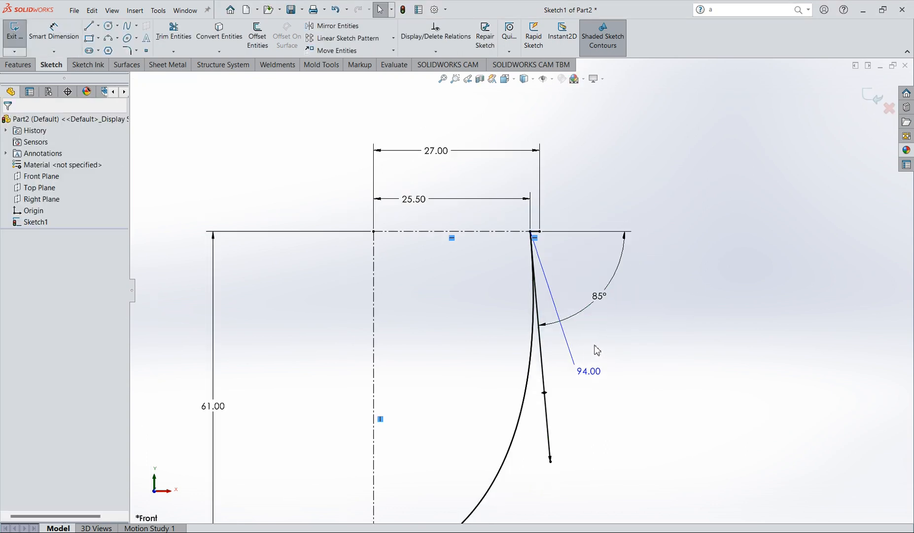
{"action": "scroll", "coordinate": [493, 447], "scroll_direction": "down", "scroll_amount": 3}
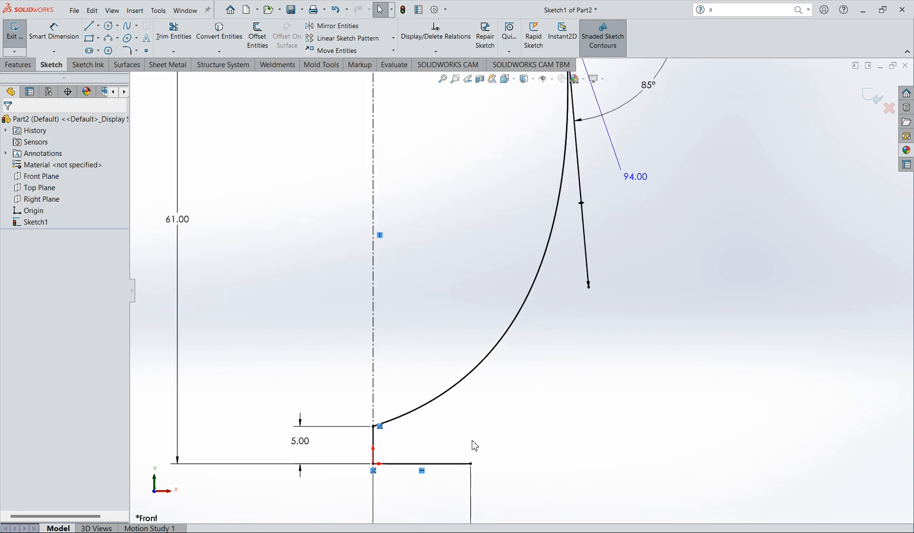
{"action": "left_click", "coordinate": [446, 409]}
{"action": "left_click_drag", "start_coordinate": [456, 404], "coordinate": [459, 422]}
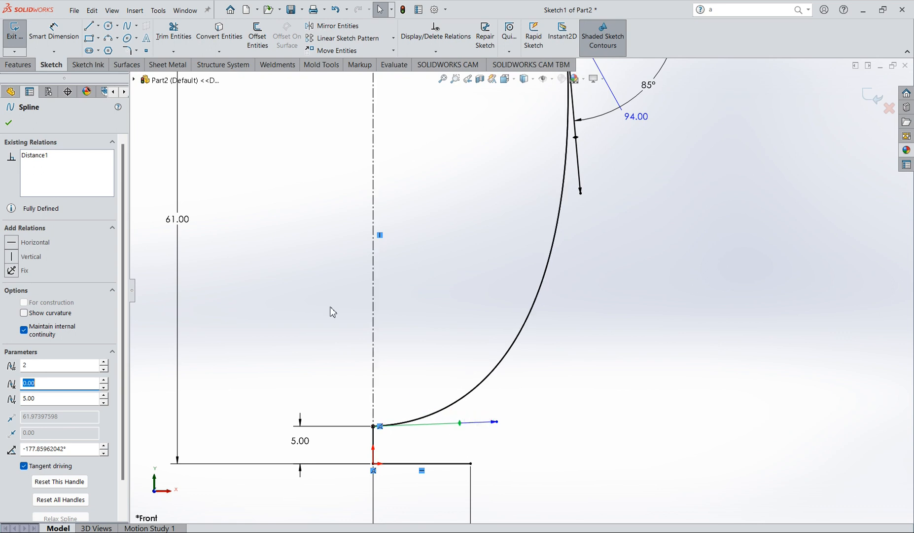
- Dimension the length of the spline's lower tangency handle to 62 mm
{"action": "left_click", "coordinate": [53, 32]}
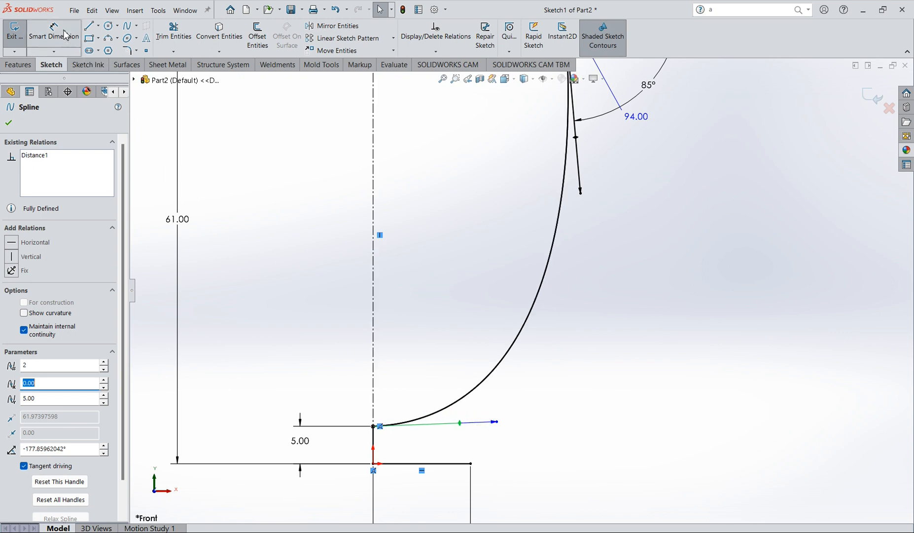
{"action": "left_click", "coordinate": [495, 422]}
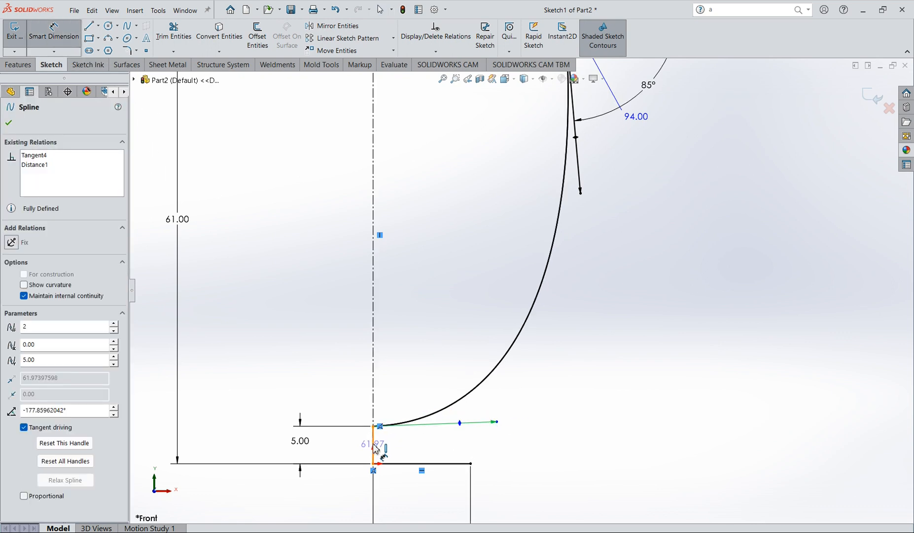
{"action": "left_click", "coordinate": [374, 445]}
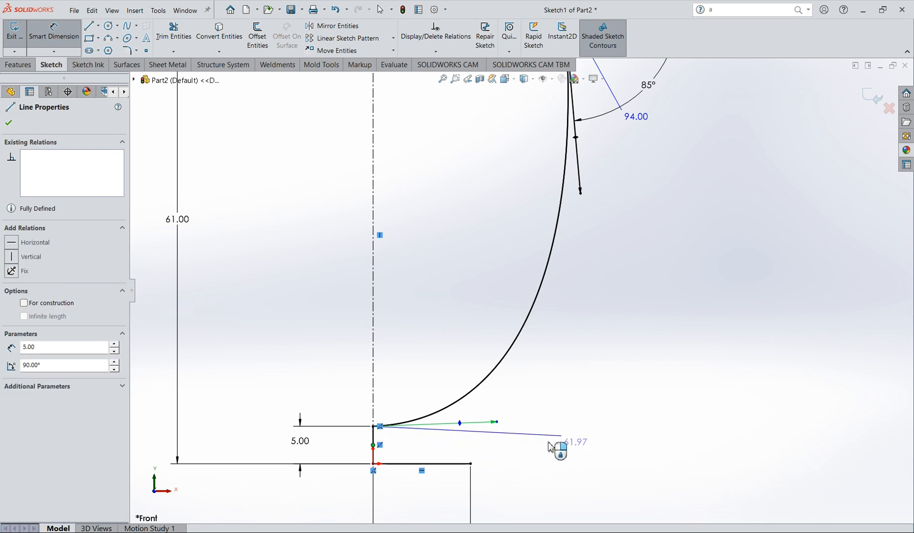
{"action": "left_click", "coordinate": [567, 462]}
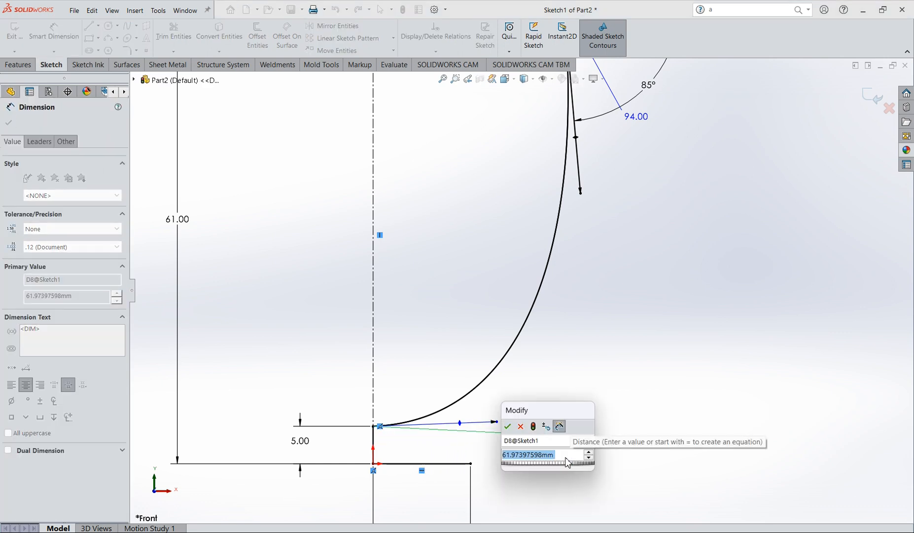
{"action": "type", "text": "62"}
{"action": "key", "text": "Return"}
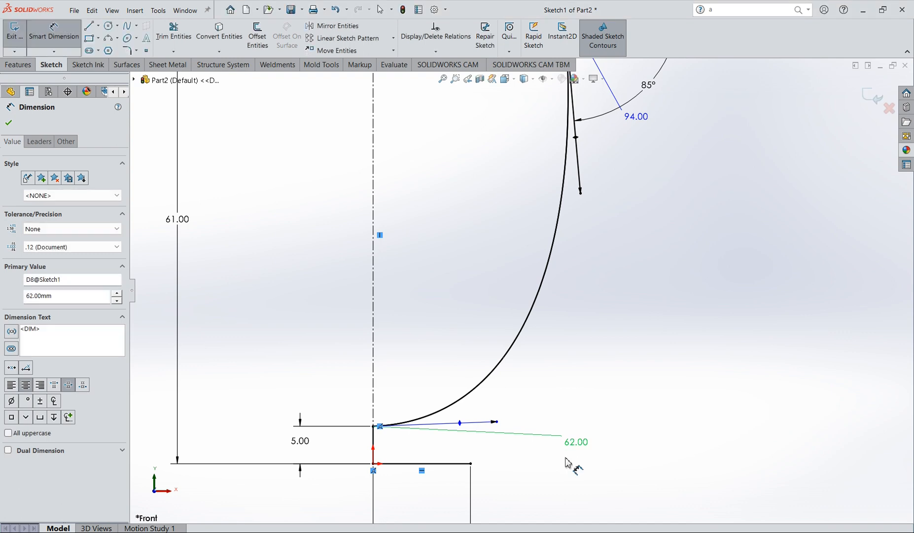
{"action": "key", "text": "Escape"}
- Change the lower tangency handle's length dimension to 41 mm
{"action": "double_click", "coordinate": [575, 443]}
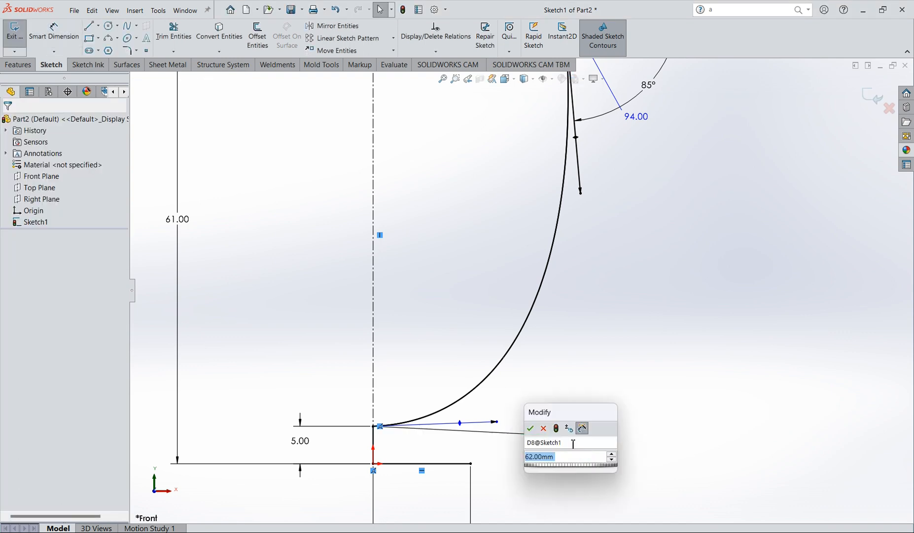
{"action": "type", "text": "62"}
{"action": "key", "text": "Return"}
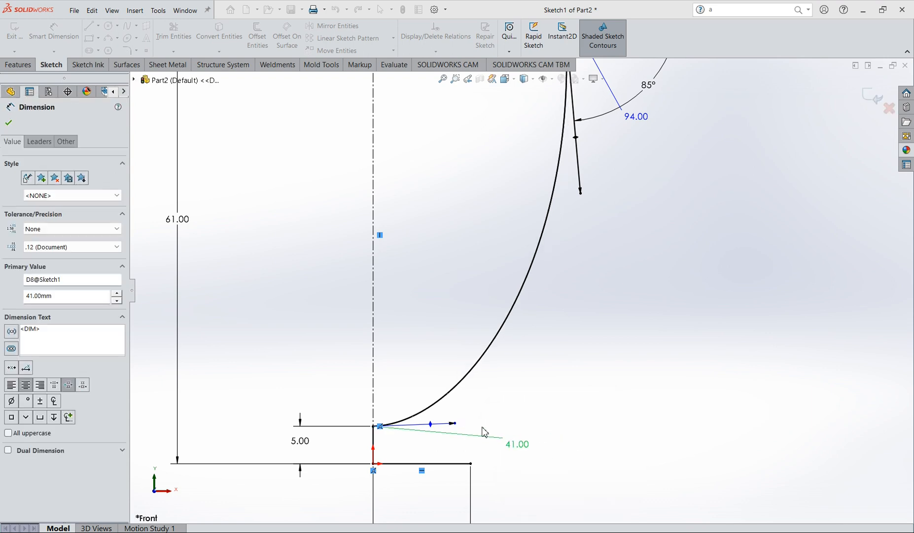
{"action": "key", "text": "Escape"}
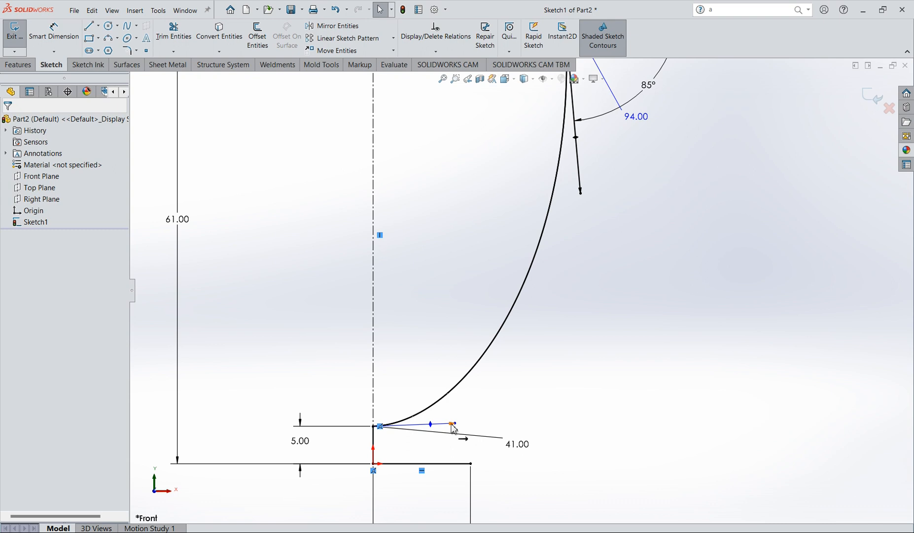
- Dimension the angle between the spline's lower handle and the 5 mm vertical line as 90°
{"action": "left_click", "coordinate": [57, 42]}
{"action": "scroll", "coordinate": [456, 427], "scroll_direction": "down", "scroll_amount": 5}
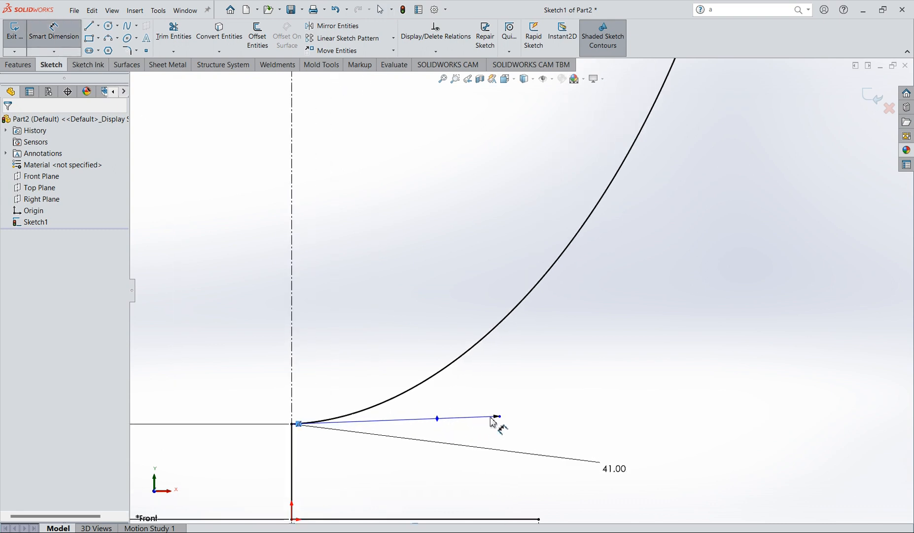
{"action": "left_click", "coordinate": [499, 418]}
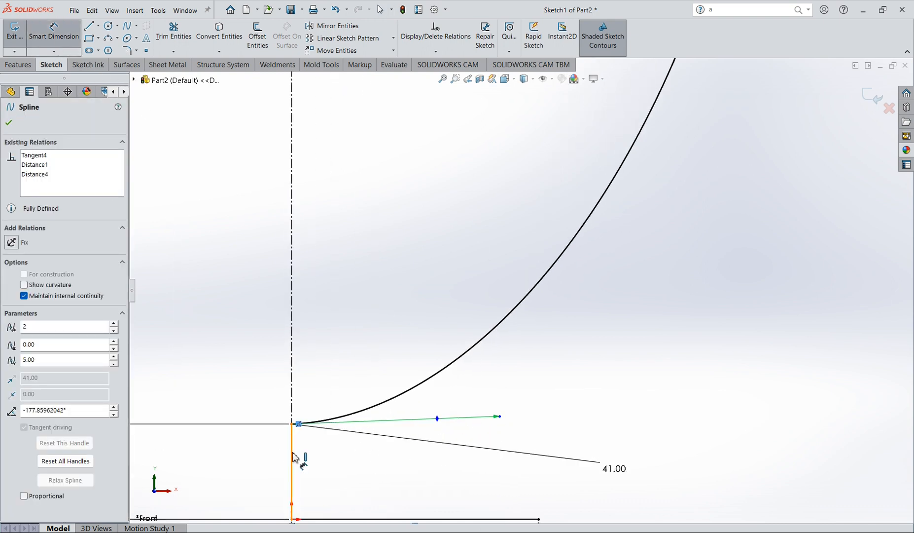
{"action": "left_click", "coordinate": [295, 456]}
{"action": "left_click", "coordinate": [348, 472]}
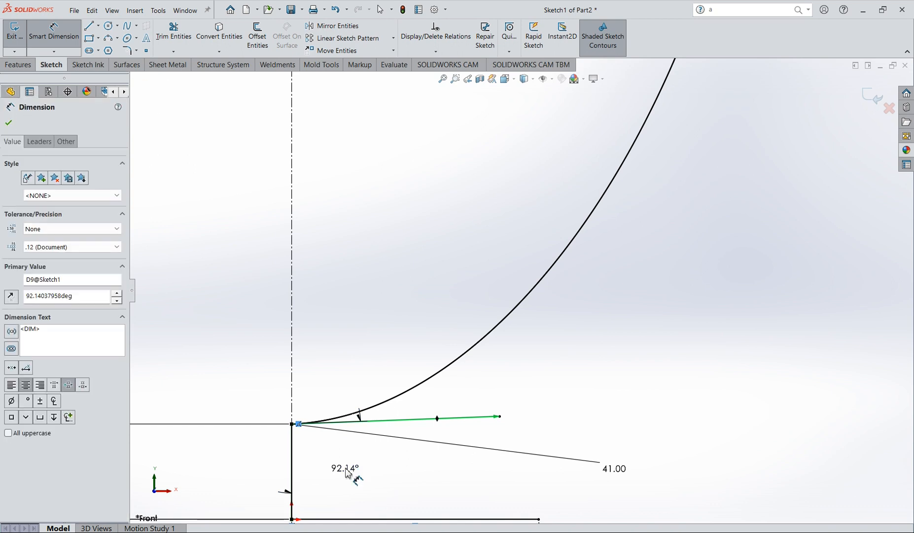
{"action": "type", "text": "90"}
{"action": "key", "text": "Return"}
{"action": "scroll", "coordinate": [449, 431], "scroll_direction": "up", "scroll_amount": 3}
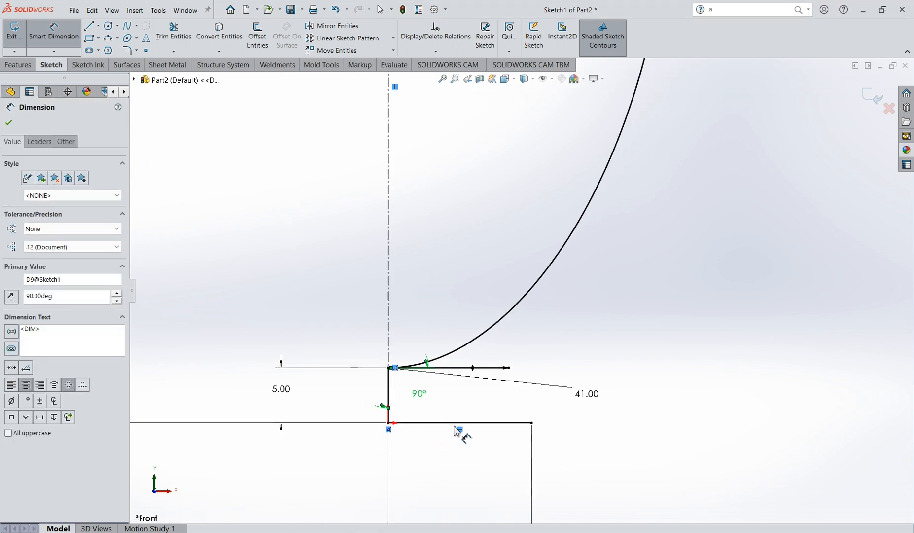
{"action": "key", "text": "Escape"}
- Draw an outward-bulging 3-point arc from the outer end of the 13 mm base line to the outer end of the short upper solid line
{"action": "scroll", "coordinate": [477, 374], "scroll_direction": "up", "scroll_amount": 1}
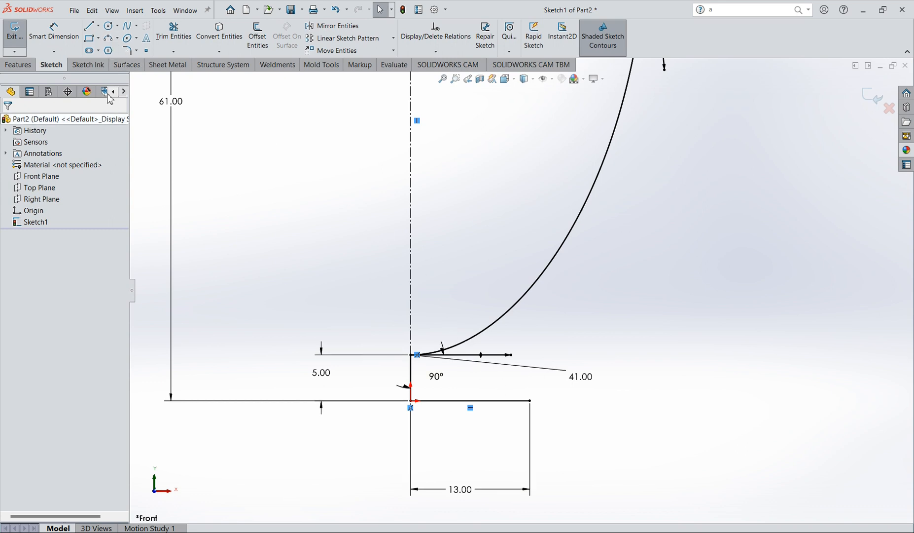
{"action": "left_click", "coordinate": [118, 39]}
{"action": "left_click", "coordinate": [125, 77]}
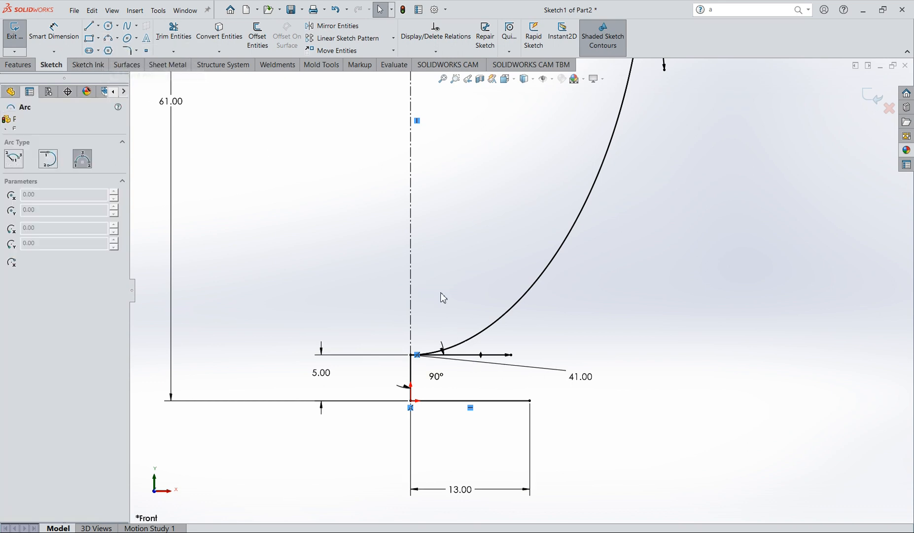
{"action": "left_click", "coordinate": [531, 400]}
{"action": "scroll", "coordinate": [571, 319], "scroll_direction": "up", "scroll_amount": 5}
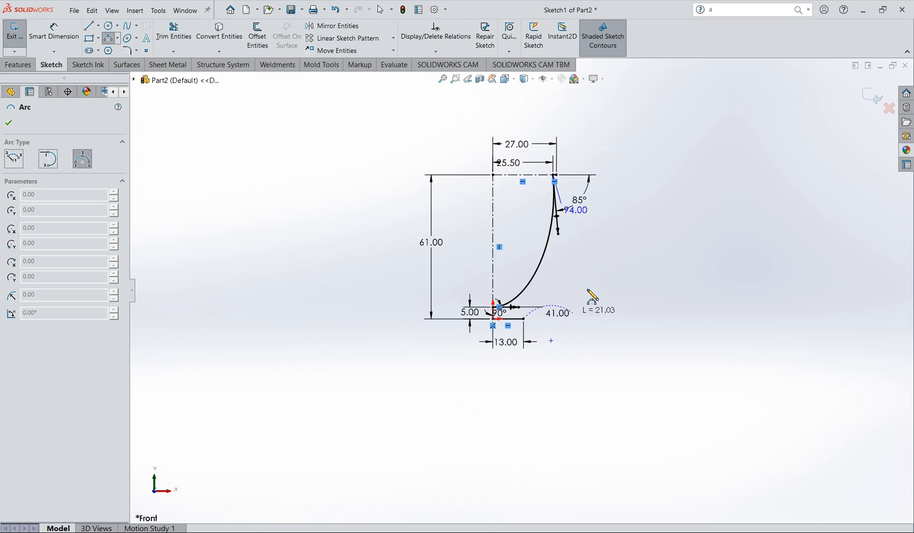
{"action": "scroll", "coordinate": [563, 179], "scroll_direction": "down", "scroll_amount": 3}
{"action": "left_click", "coordinate": [539, 203]}
{"action": "left_click", "coordinate": [568, 345]}
{"action": "scroll", "coordinate": [571, 383], "scroll_direction": "up", "scroll_amount": 4}
{"action": "key", "text": "Escape"}
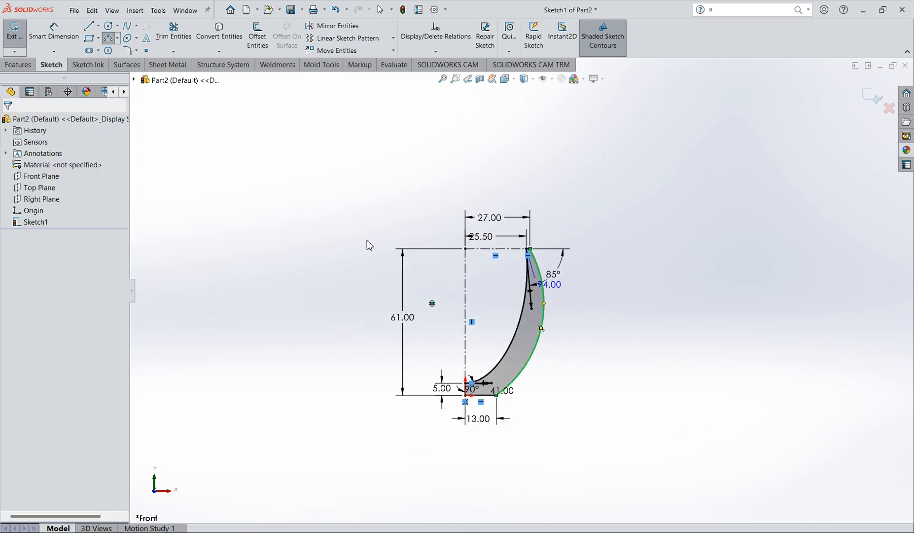
- Dimension the outer wall arc with a radius of 62 mm
{"action": "left_click", "coordinate": [56, 36]}
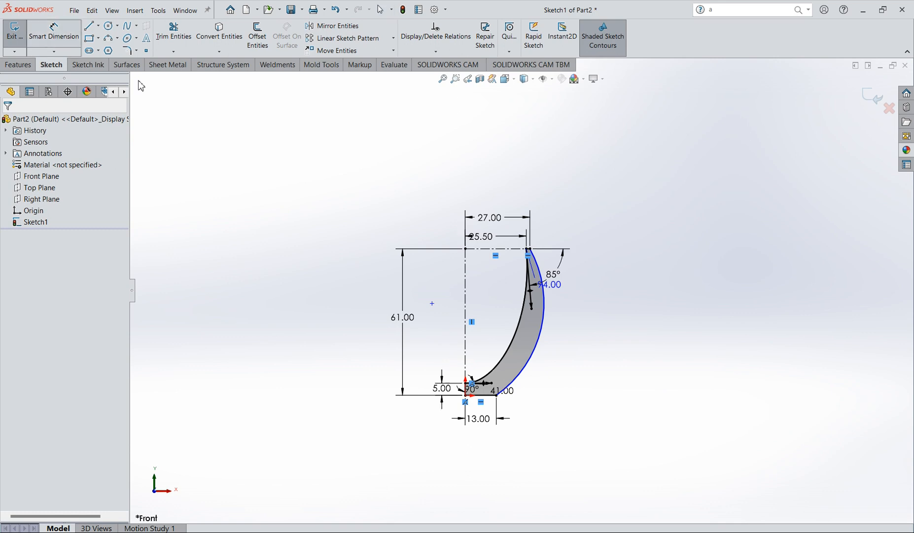
{"action": "left_click", "coordinate": [537, 362]}
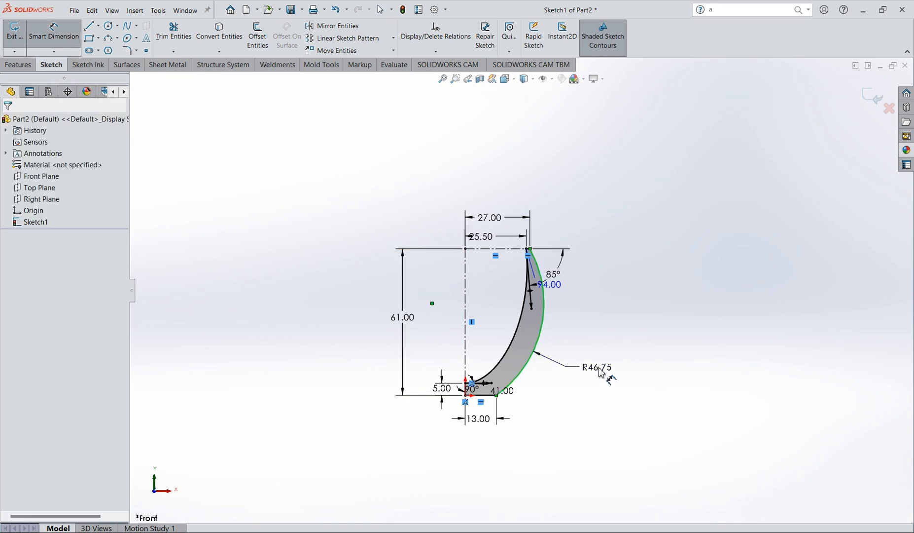
{"action": "left_click", "coordinate": [601, 373]}
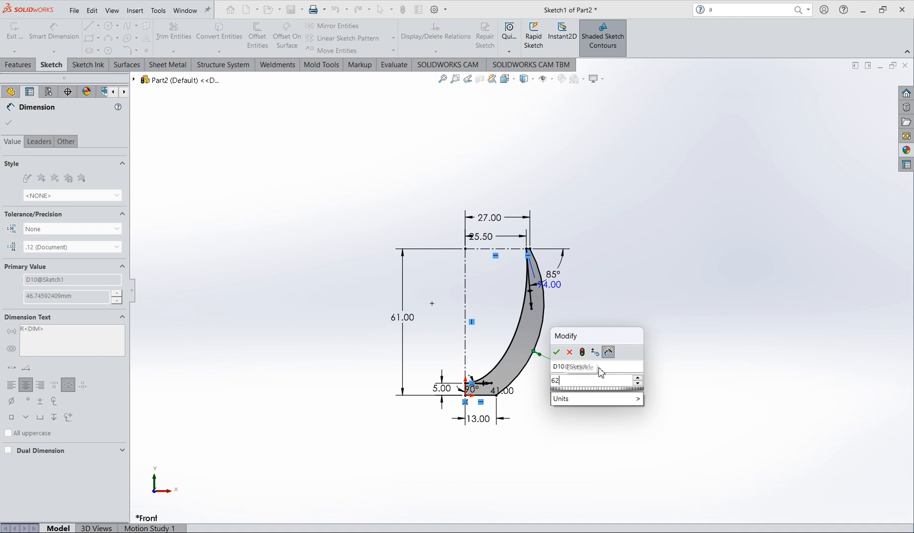
{"action": "key", "text": "Return"}
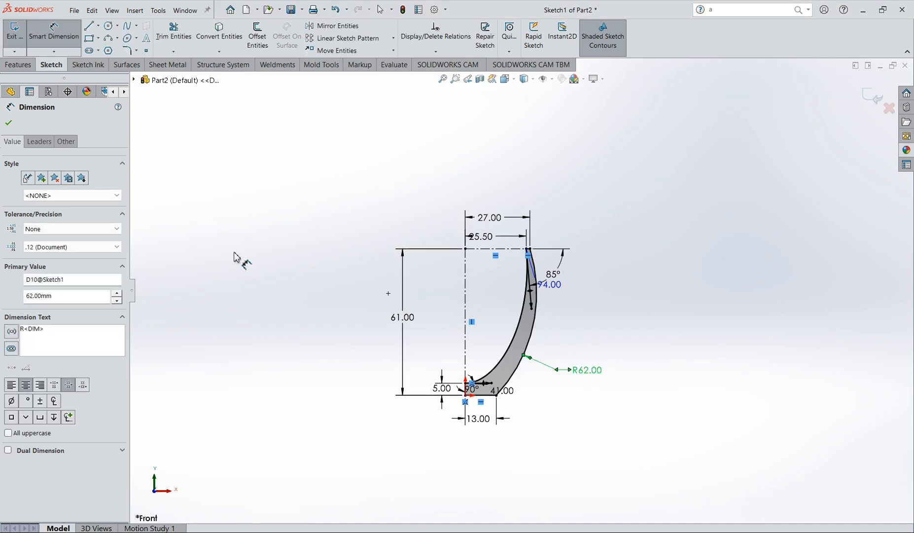
{"action": "left_click", "coordinate": [9, 118]}
- Revolve the closed cup profile 360° about the vertical centerline into a solid, working in a dimetric view
{"action": "scroll", "coordinate": [512, 371], "scroll_direction": "up", "scroll_amount": 2}
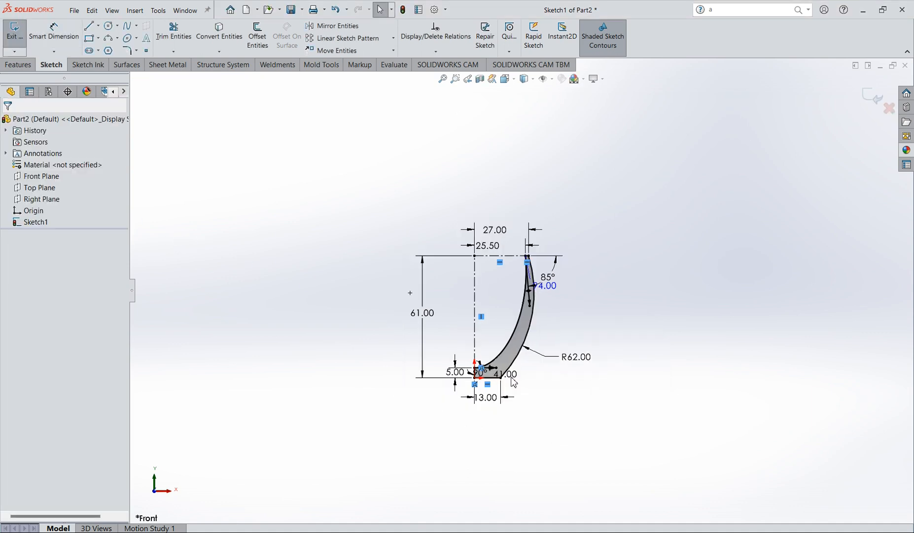
{"action": "scroll", "coordinate": [474, 346], "scroll_direction": "up", "scroll_amount": 3}
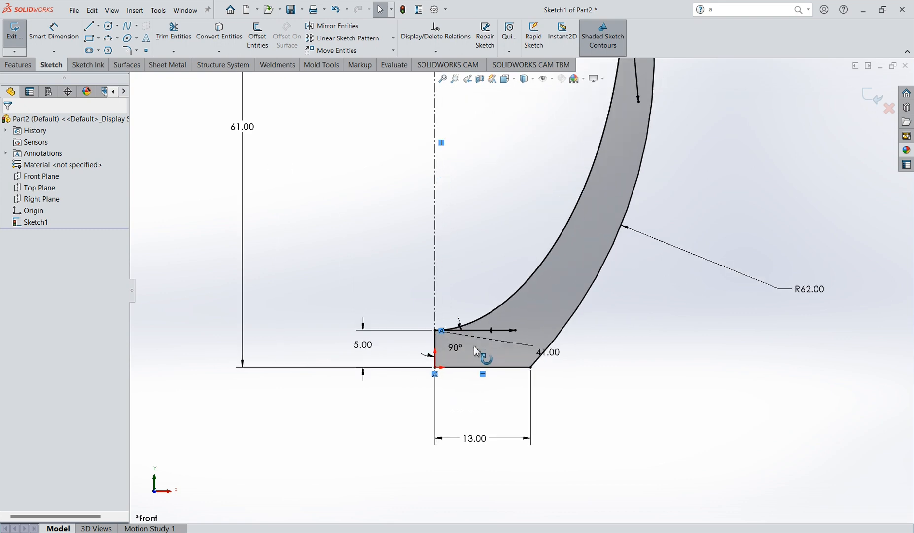
{"action": "scroll", "coordinate": [520, 375], "scroll_direction": "down", "scroll_amount": 4}
{"action": "scroll", "coordinate": [569, 140], "scroll_direction": "up", "scroll_amount": 3}
{"action": "scroll", "coordinate": [475, 401], "scroll_direction": "down", "scroll_amount": 3}
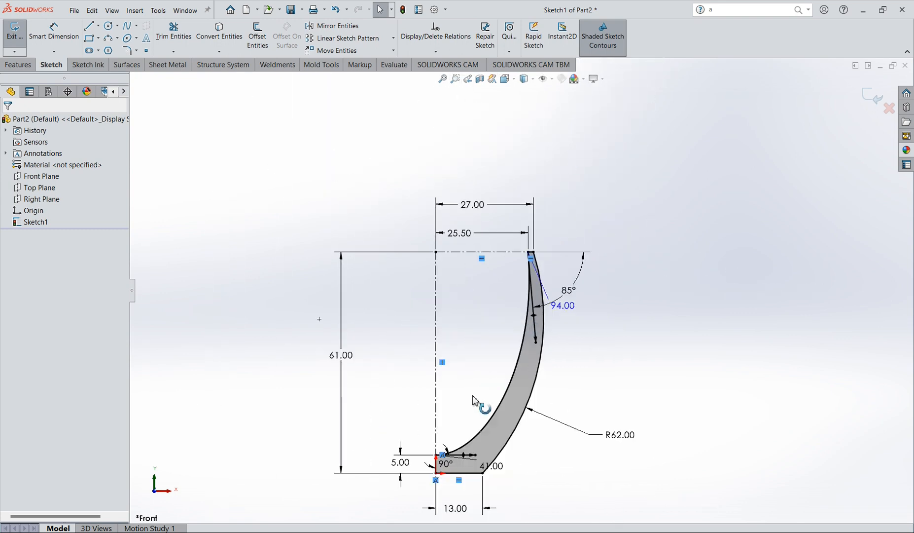
{"action": "scroll", "coordinate": [456, 304], "scroll_direction": "up", "scroll_amount": 1}
{"action": "left_click", "coordinate": [505, 79]}
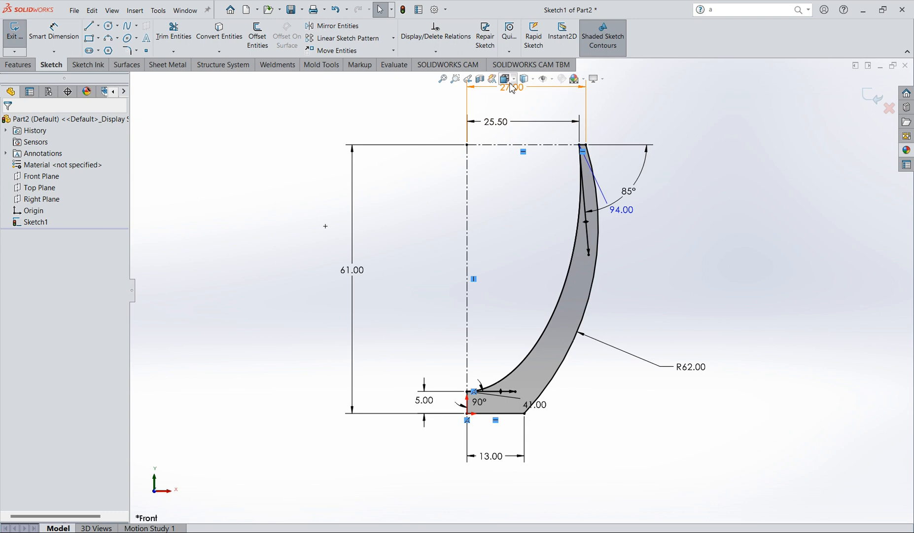
{"action": "left_click", "coordinate": [559, 109]}
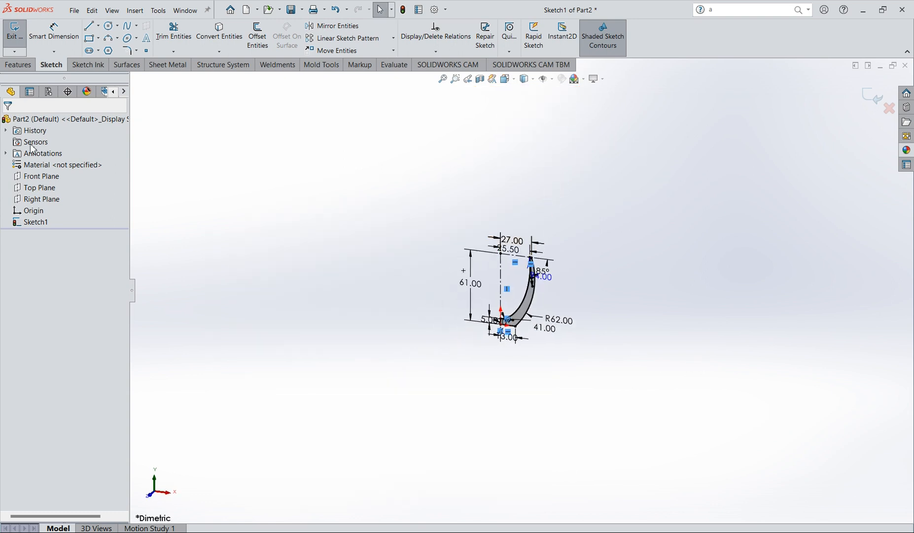
{"action": "left_click", "coordinate": [16, 65]}
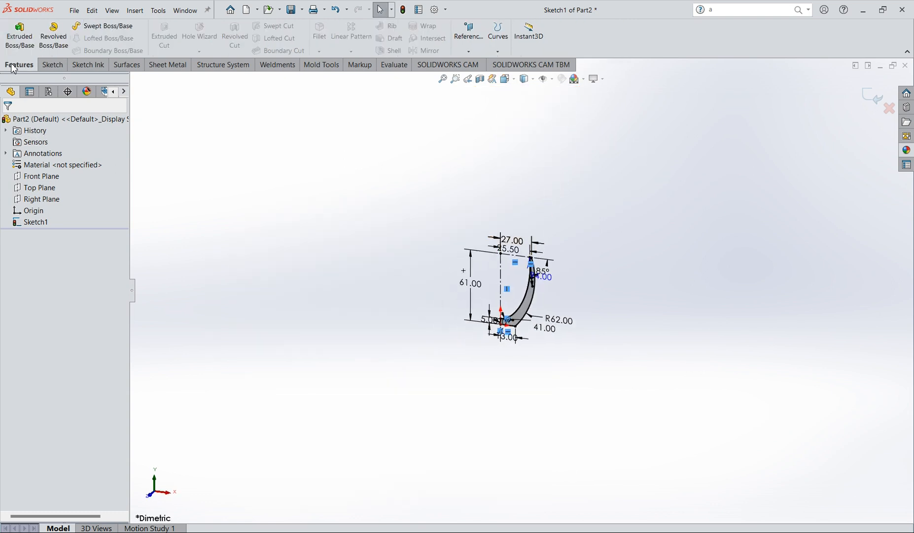
{"action": "left_click", "coordinate": [54, 39]}
{"action": "scroll", "coordinate": [511, 295], "scroll_direction": "down", "scroll_amount": 3}
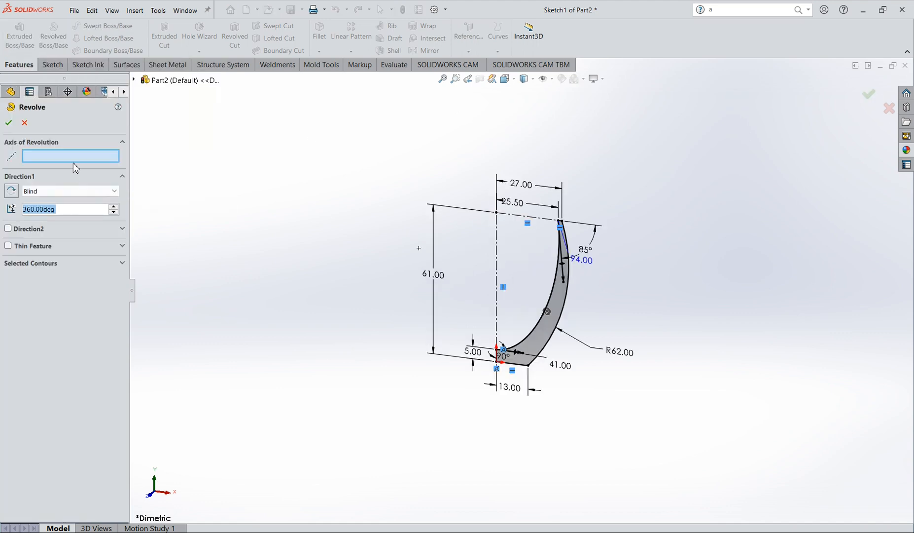
{"action": "left_click", "coordinate": [497, 272]}
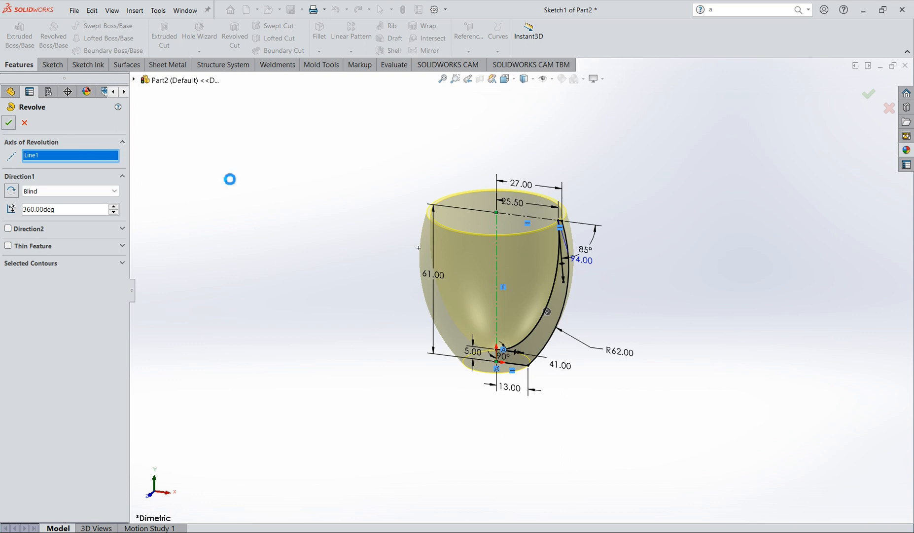
{"action": "scroll", "coordinate": [569, 277], "scroll_direction": "down", "scroll_amount": 2}
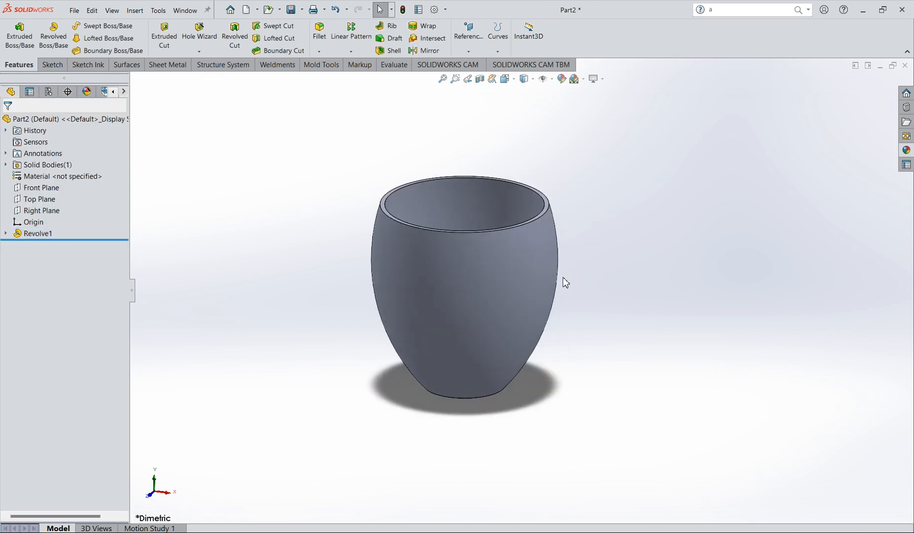
- Apply the reflective green glass appearance from the Glass Gloss collection to the whole part
{"action": "left_click", "coordinate": [907, 151]}
{"action": "scroll", "coordinate": [667, 394], "scroll_direction": "up", "scroll_amount": 1}
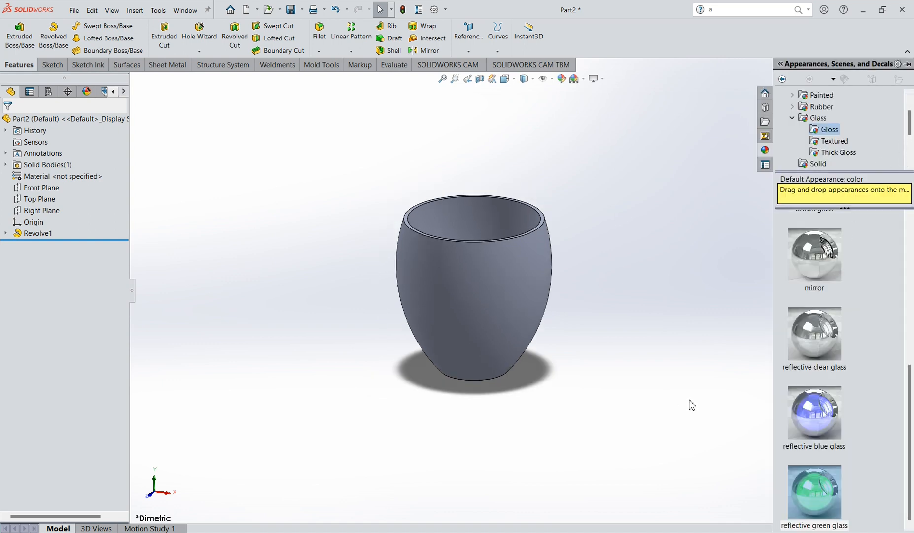
{"action": "left_click_drag", "start_coordinate": [815, 493], "coordinate": [473, 289]}
{"action": "left_click", "coordinate": [491, 288]}
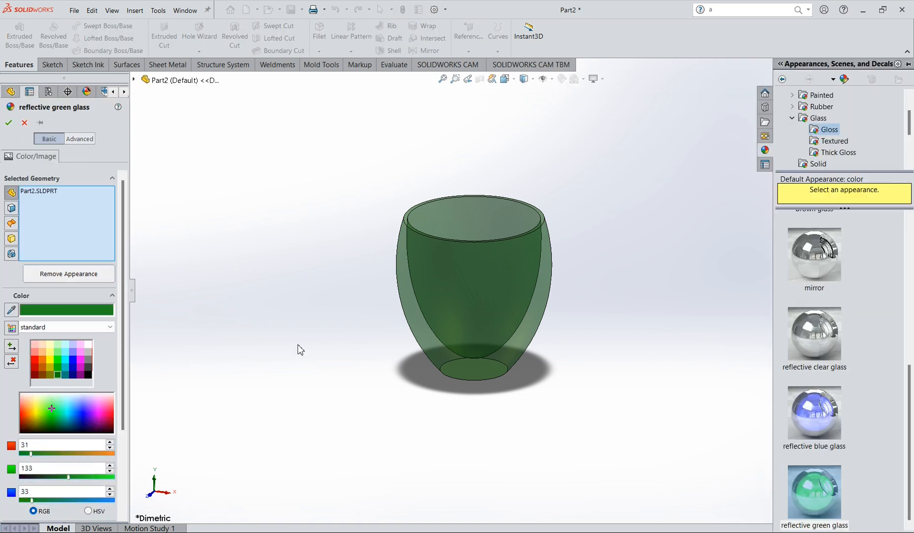
- Change the glass appearance's color to a brighter standard green swatch and accept it
{"action": "left_click", "coordinate": [135, 81]}
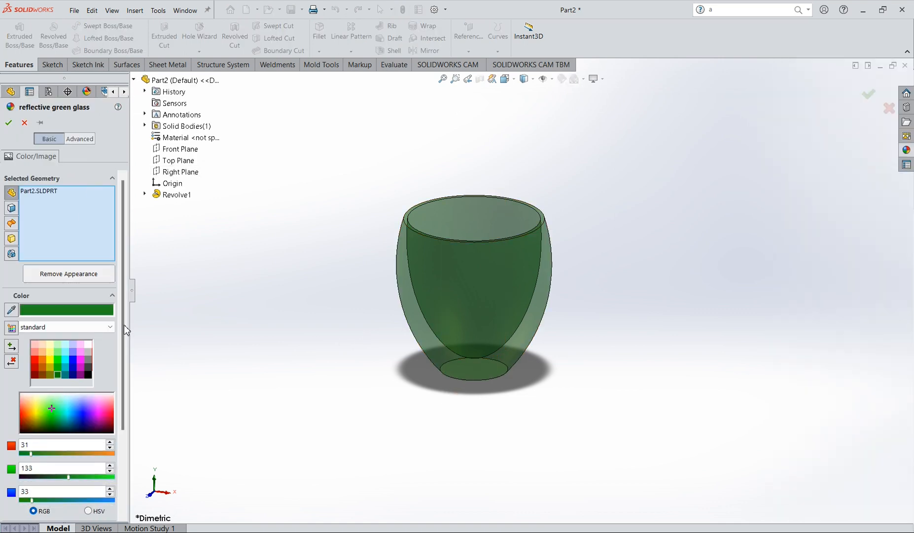
{"action": "left_click", "coordinate": [58, 368]}
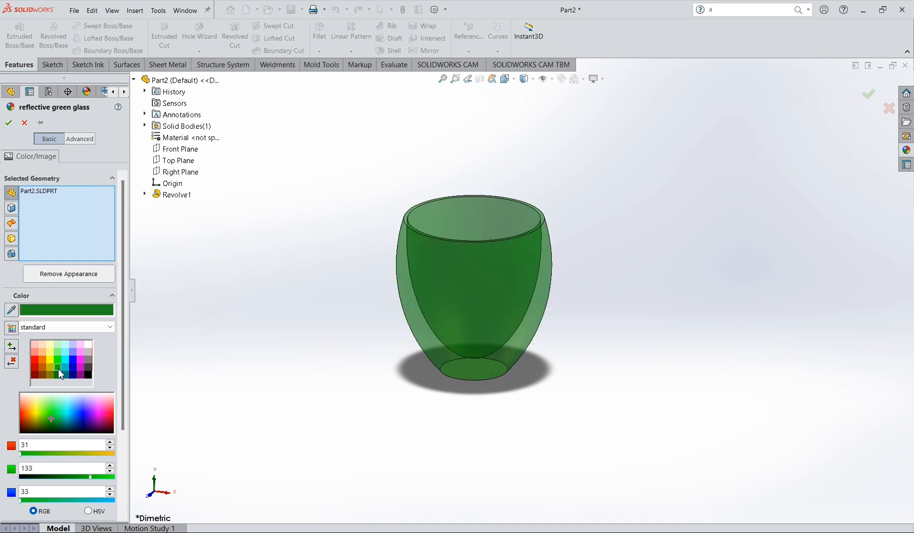
{"action": "left_click", "coordinate": [9, 123]}
- Examine the green glass cup's walls, rim and base from several angles, finishing in the dimetric view
{"action": "scroll", "coordinate": [478, 351], "scroll_direction": "up", "scroll_amount": 3}
{"action": "scroll", "coordinate": [500, 333], "scroll_direction": "down", "scroll_amount": 3}
{"action": "middle_click_drag", "start_coordinate": [497, 284], "coordinate": [456, 249]}
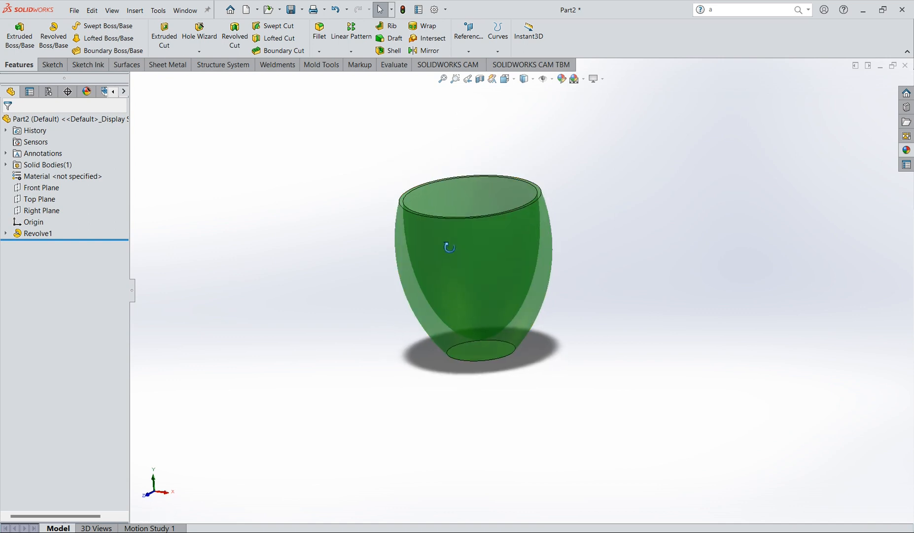
{"action": "left_click", "coordinate": [505, 79]}
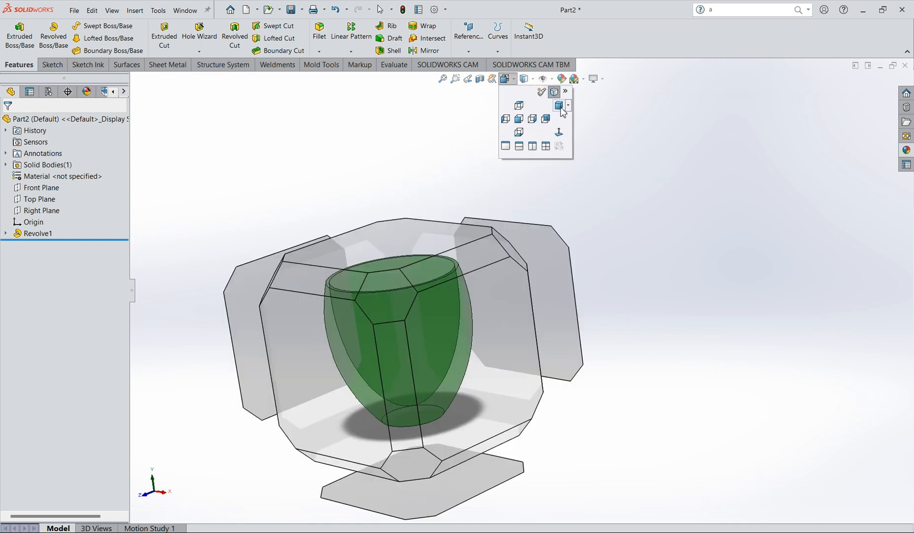
{"action": "left_click", "coordinate": [557, 108]}
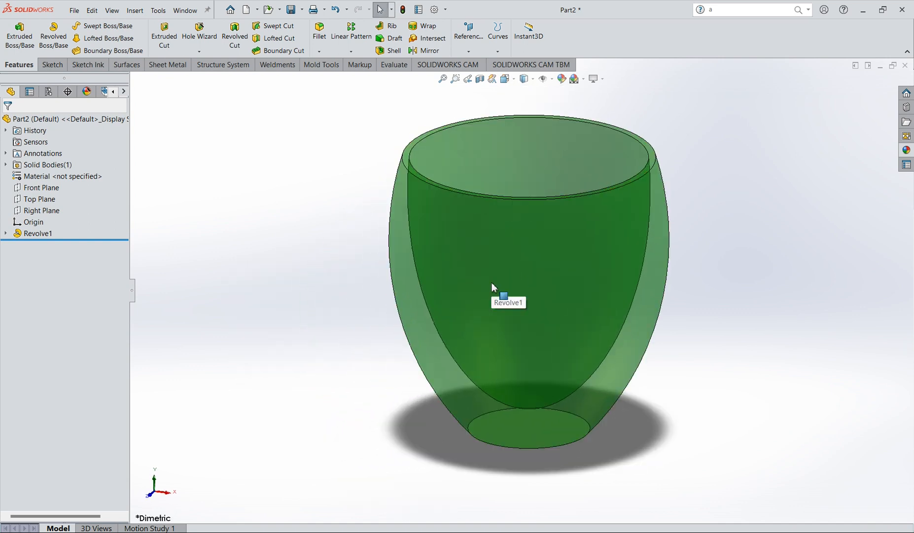
{"action": "middle_click_drag", "start_coordinate": [559, 279], "coordinate": [622, 221]}
{"action": "scroll", "coordinate": [613, 235], "scroll_direction": "down", "scroll_amount": 1}
{"action": "left_click", "coordinate": [513, 80]}
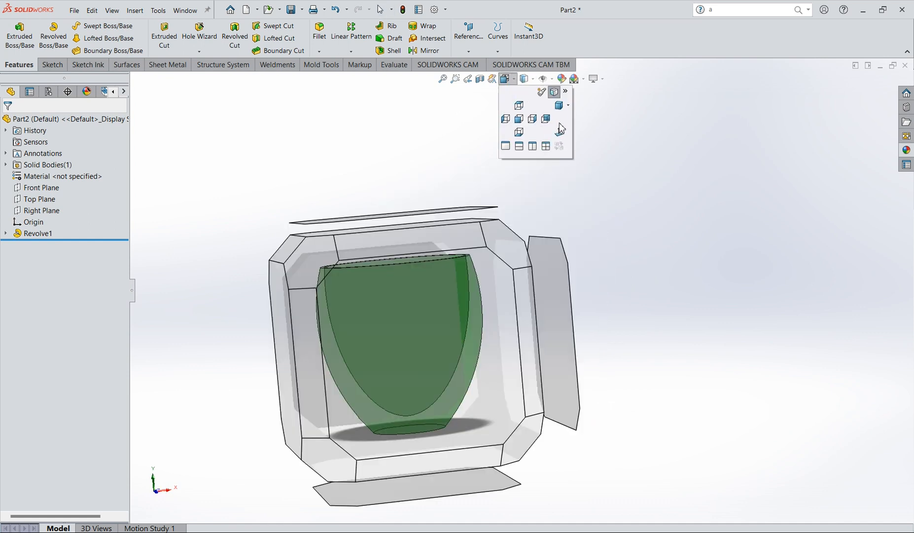
{"action": "left_click", "coordinate": [566, 123]}
{"action": "scroll", "coordinate": [616, 200], "scroll_direction": "up", "scroll_amount": 2}
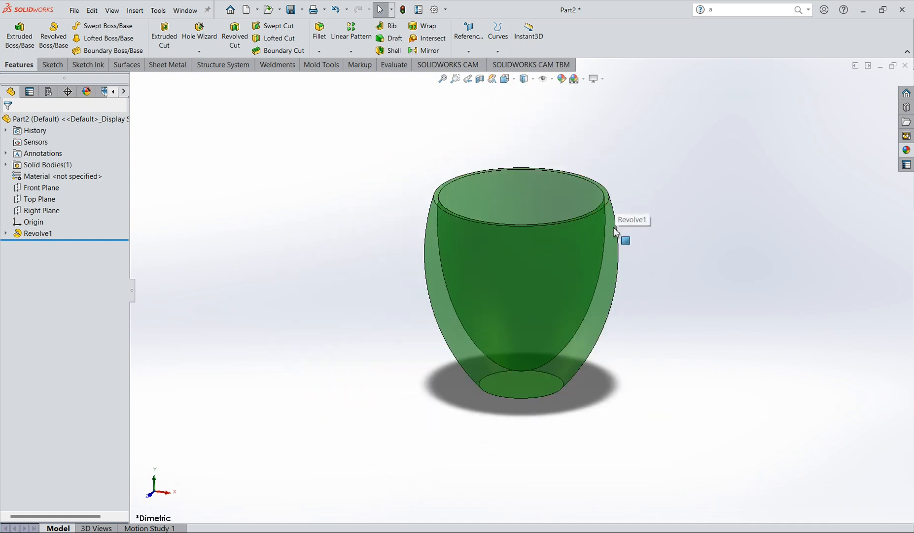
{"action": "scroll", "coordinate": [614, 227], "scroll_direction": "down", "scroll_amount": 1}
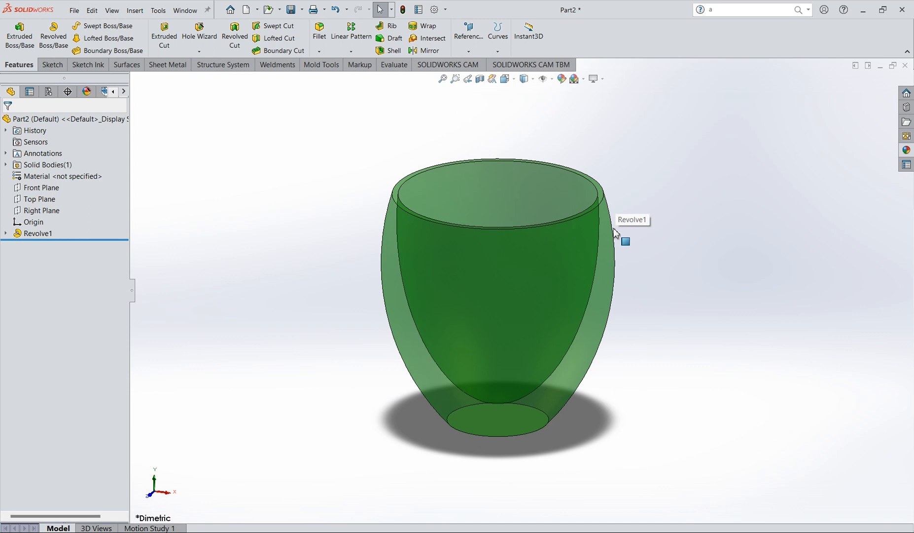